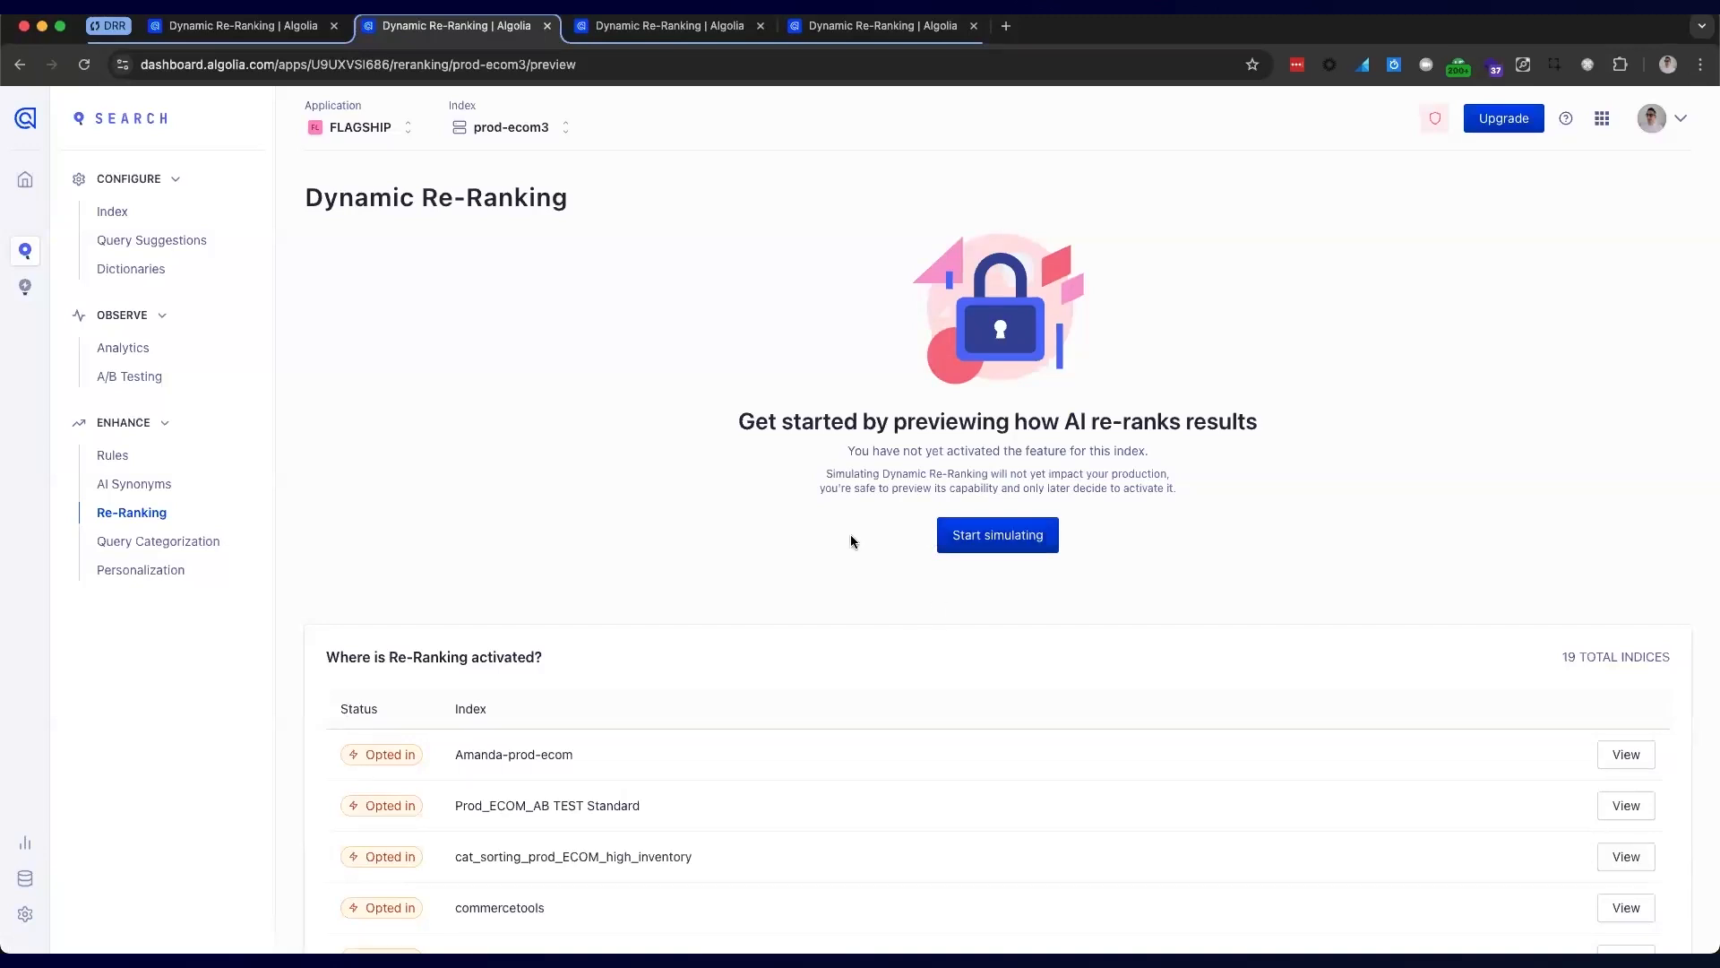
Go to the ecommerce_kw_prod re-ranking preview and search re-ranked queries for 'bluetooth kara'
click(658, 36)
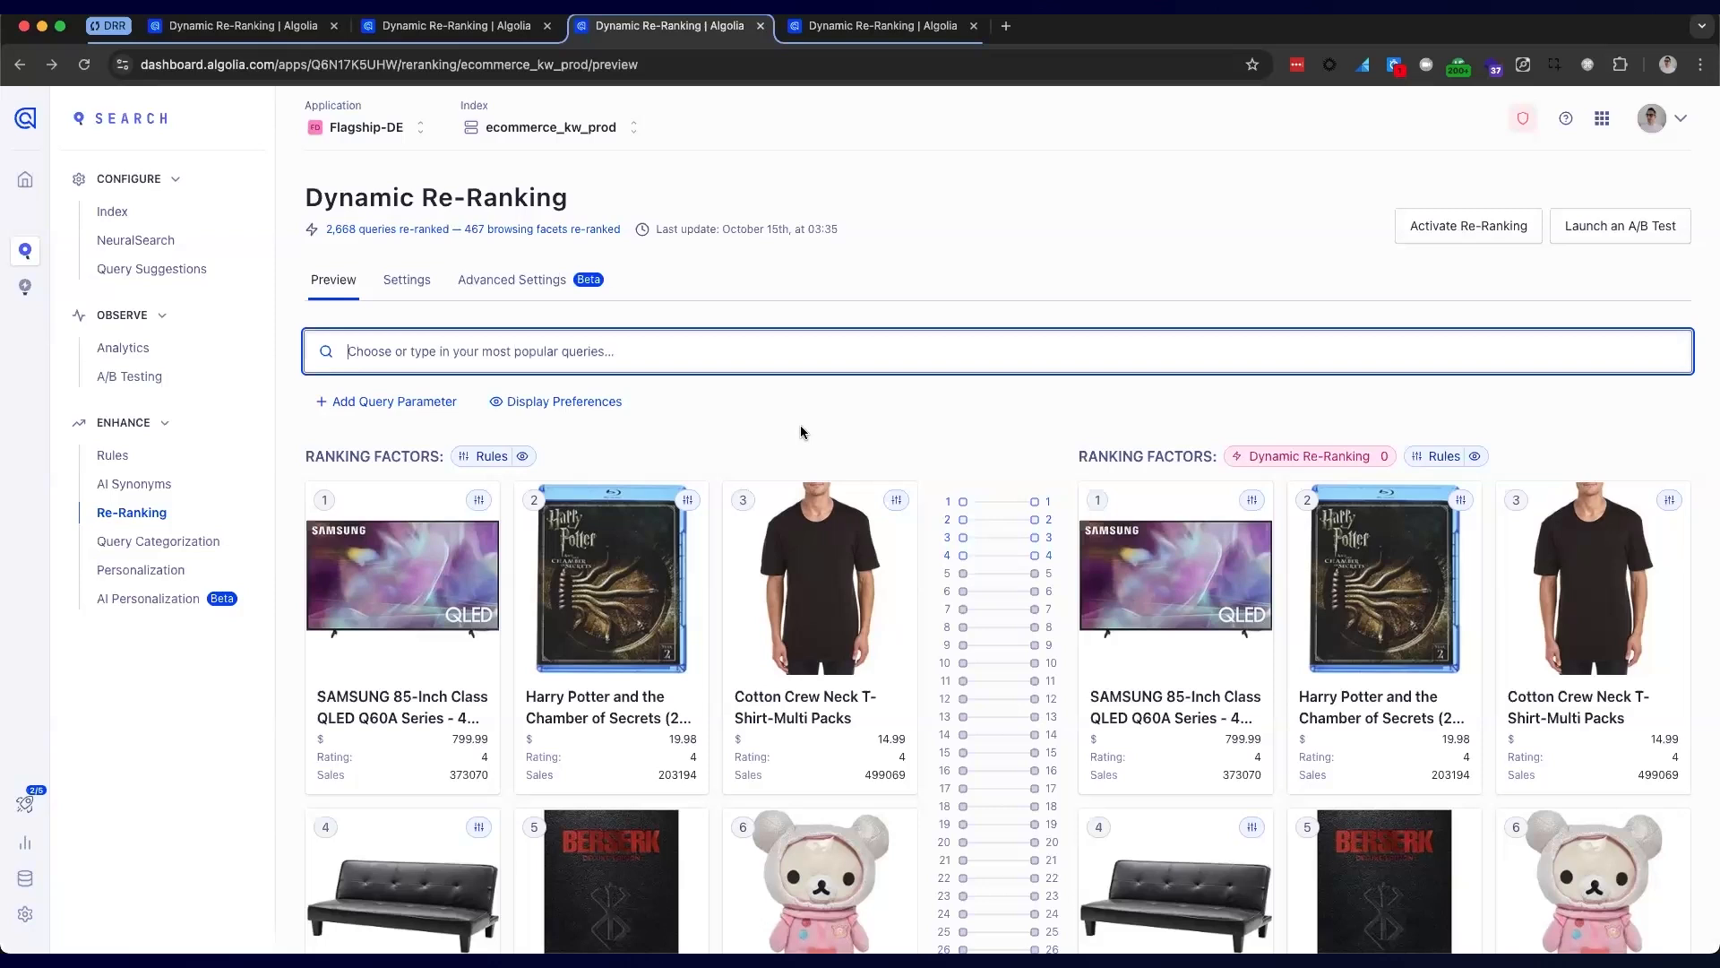
click(591, 347)
text(blue)
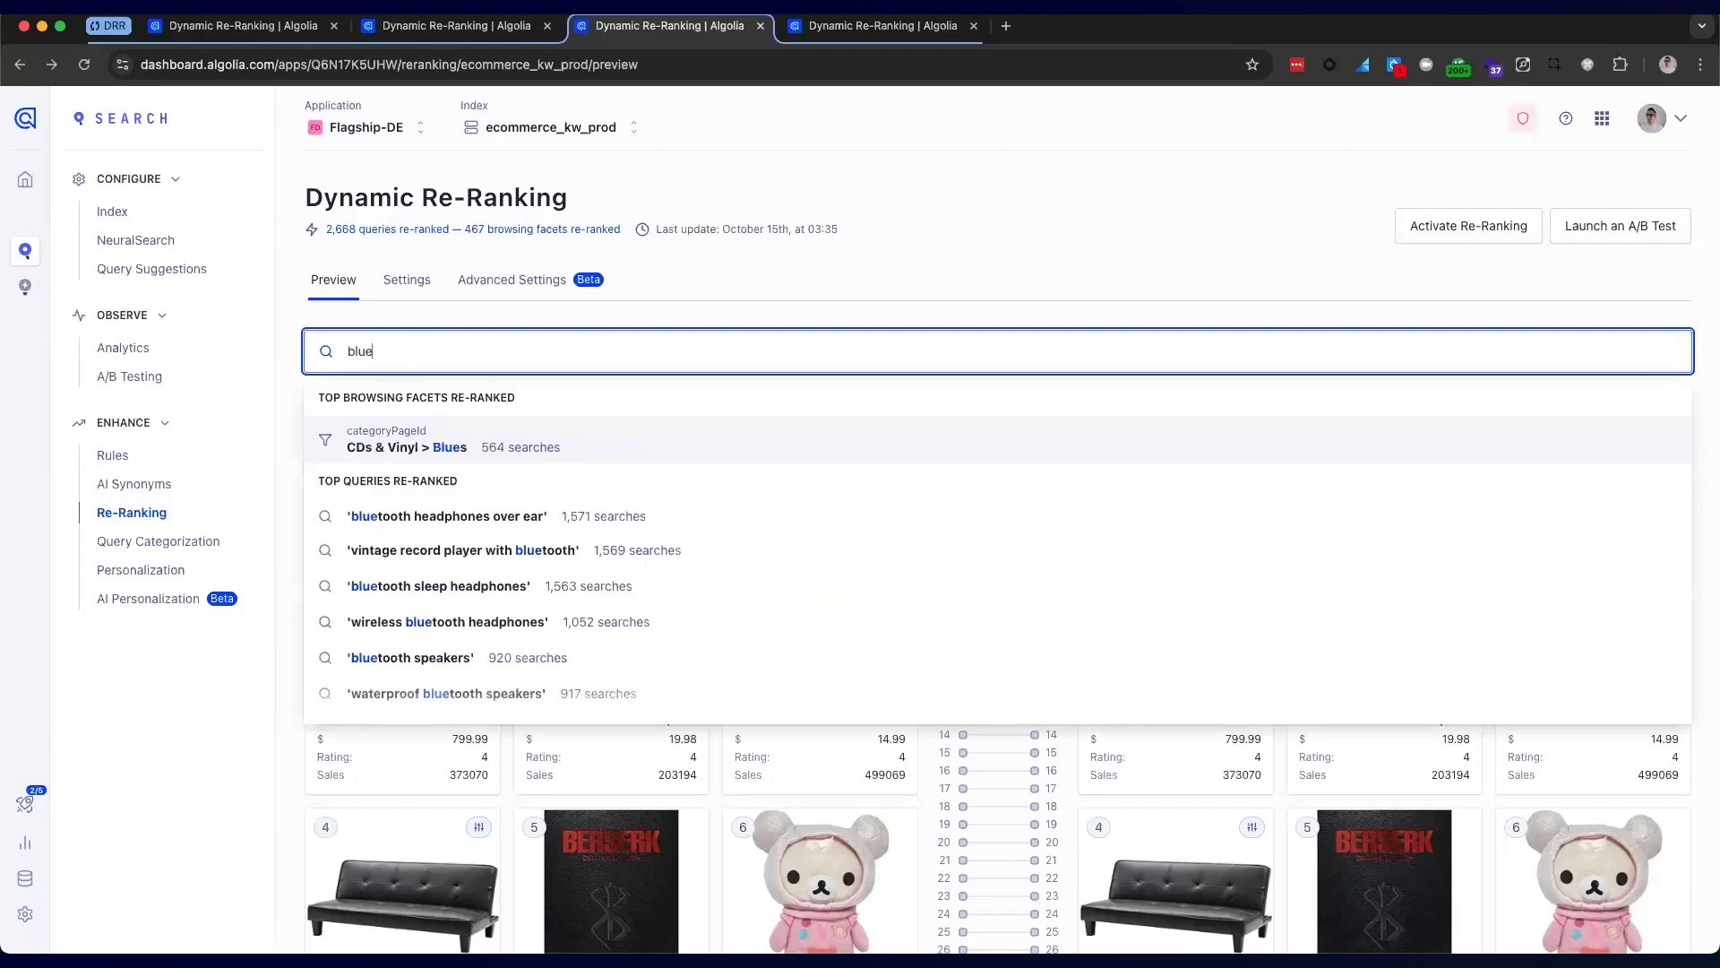
text(tooth)
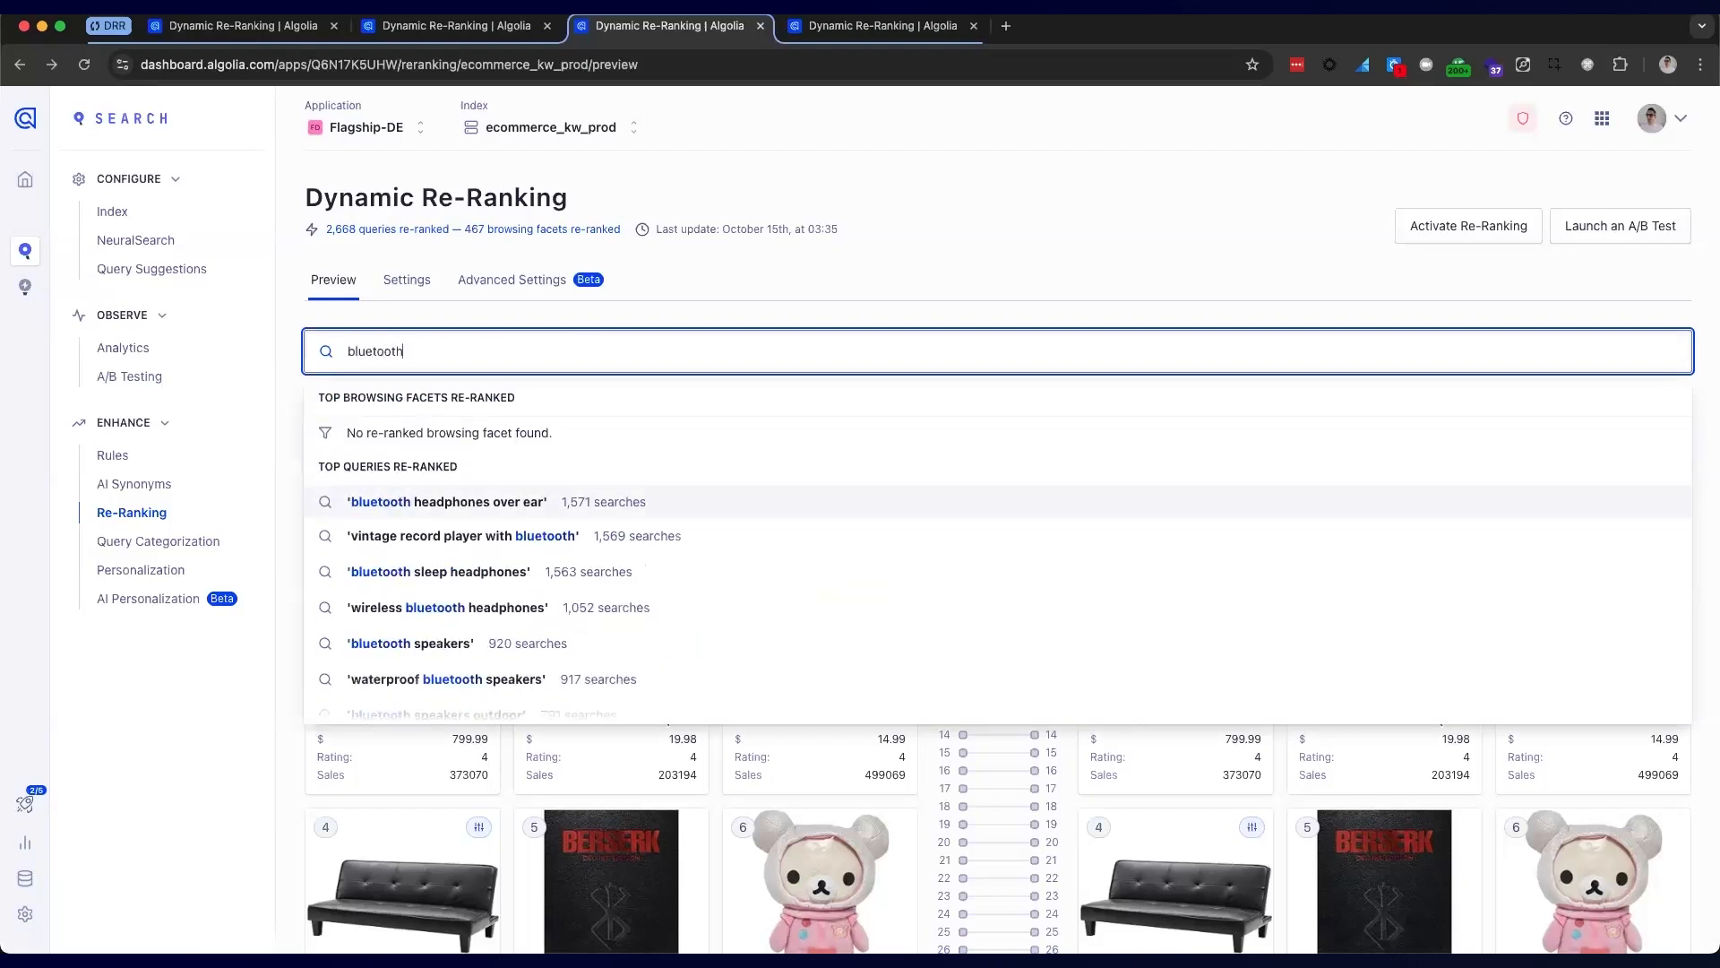
text( kara)
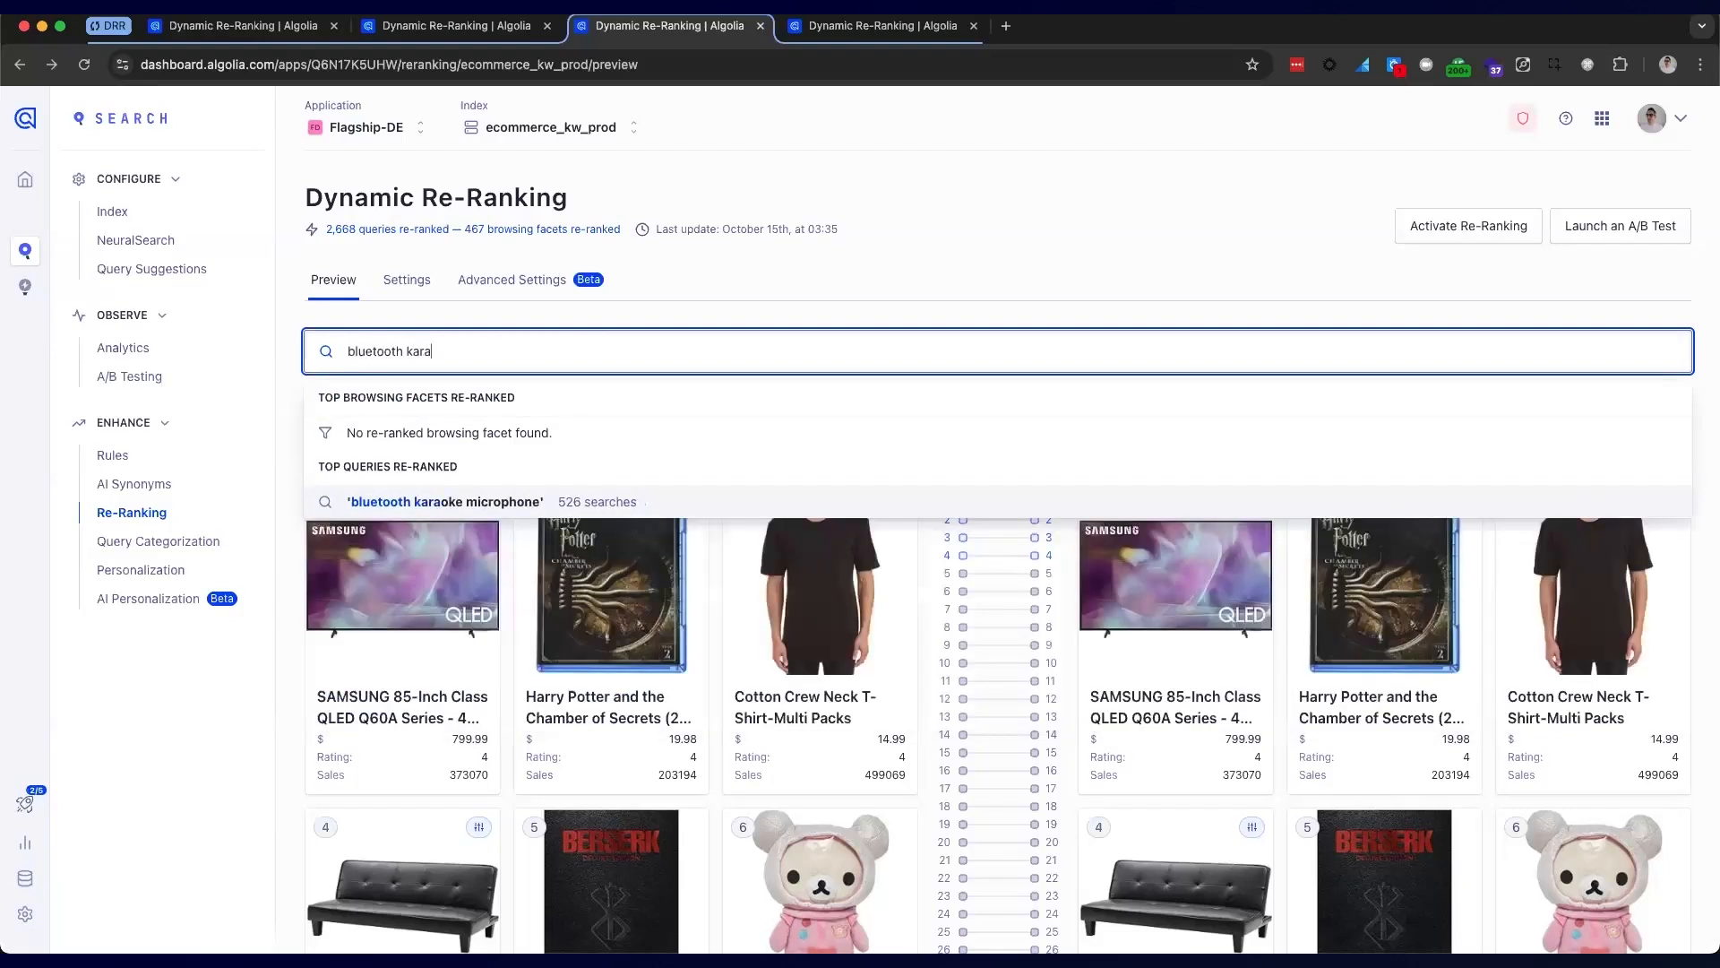
Preview 'bluetooth karaoke microphone' and review the side-by-side comparison, with items moved up to 7 places
click(506, 501)
scroll(982, 473, down, 1)
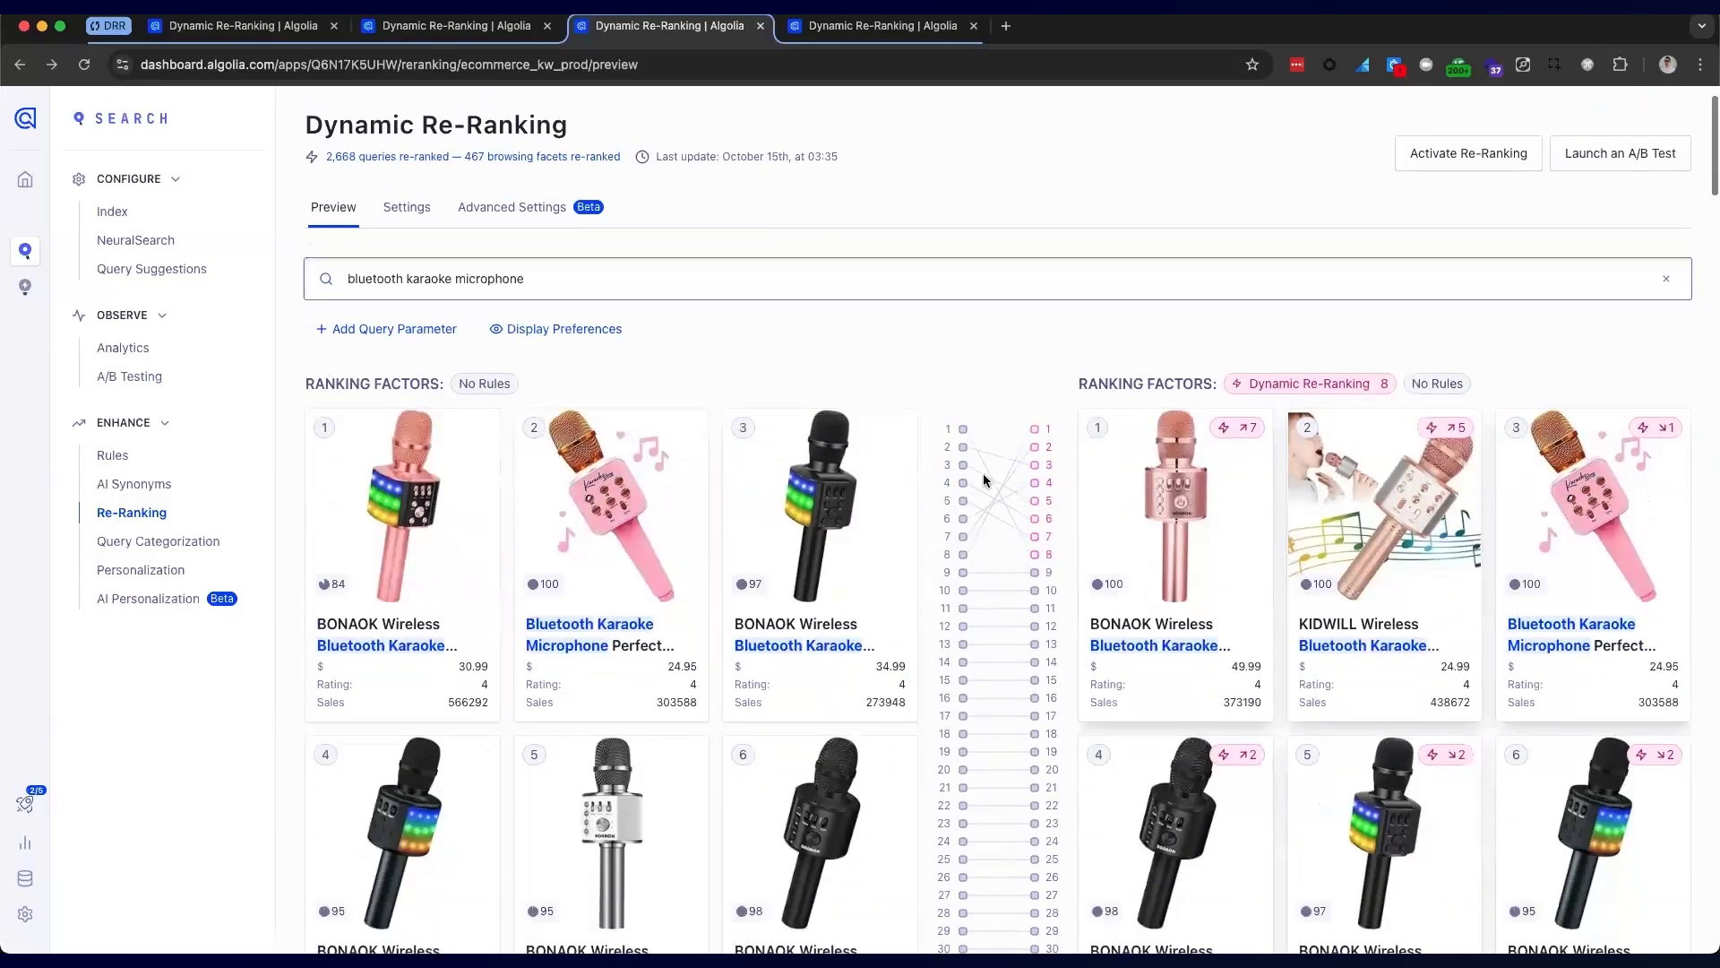
scroll(984, 480, down, 2)
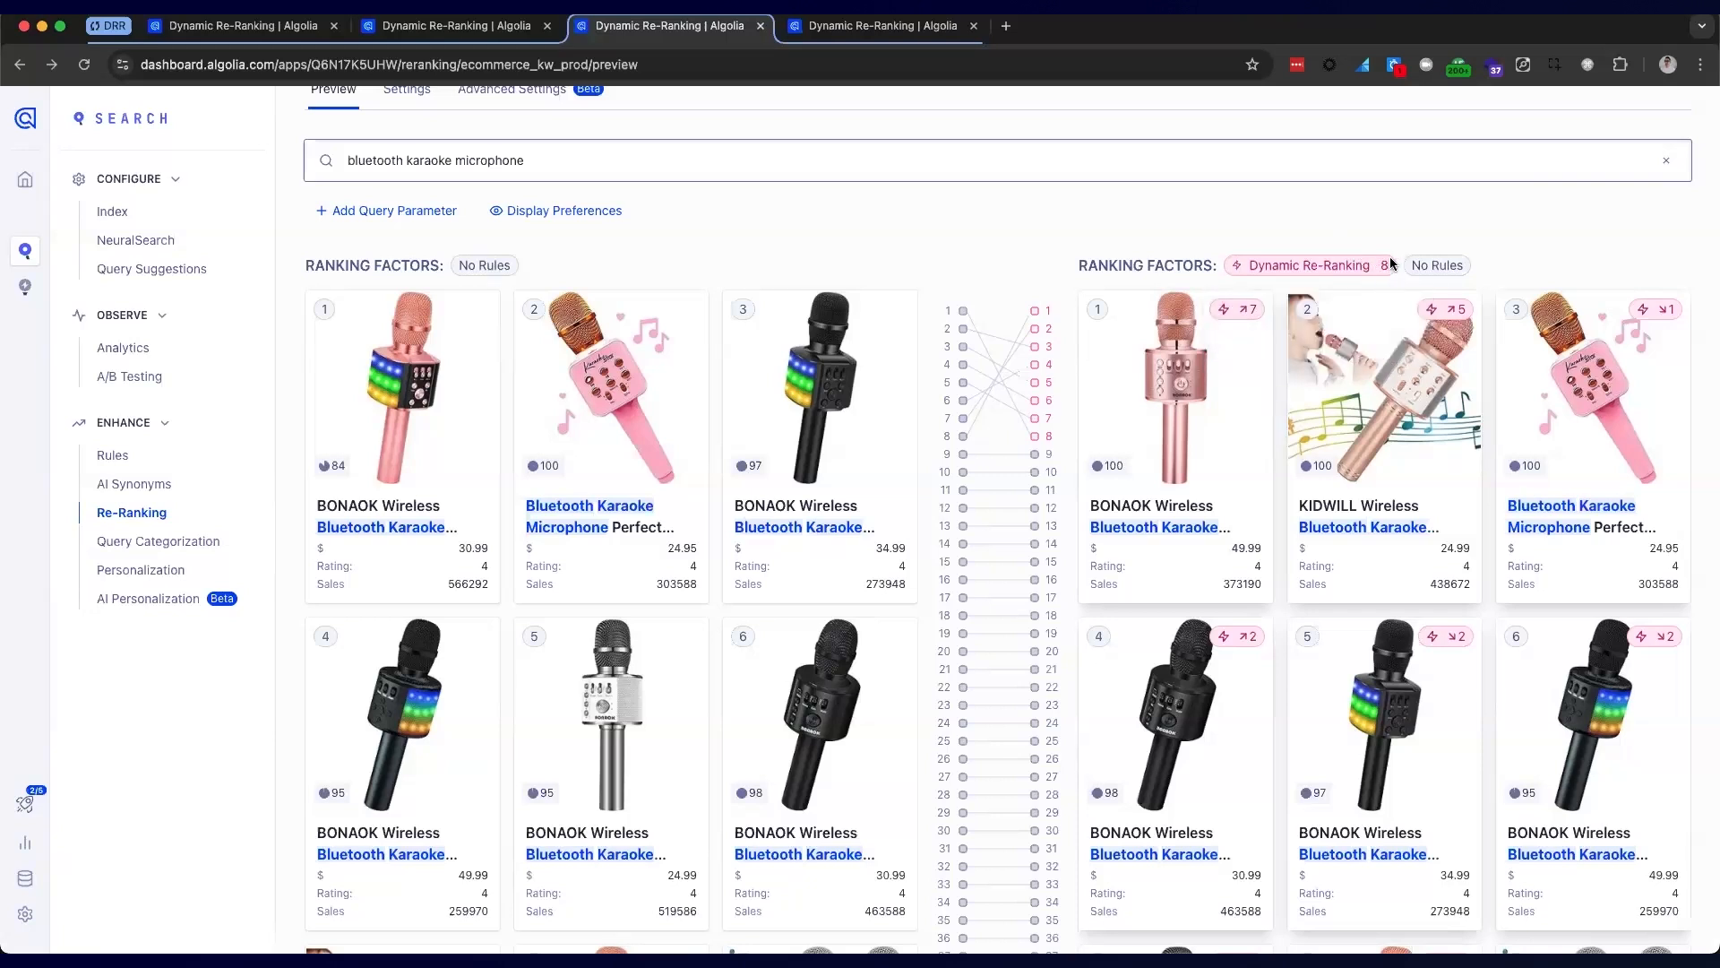
mouse_move(1377, 268)
scroll(990, 457, up, 3)
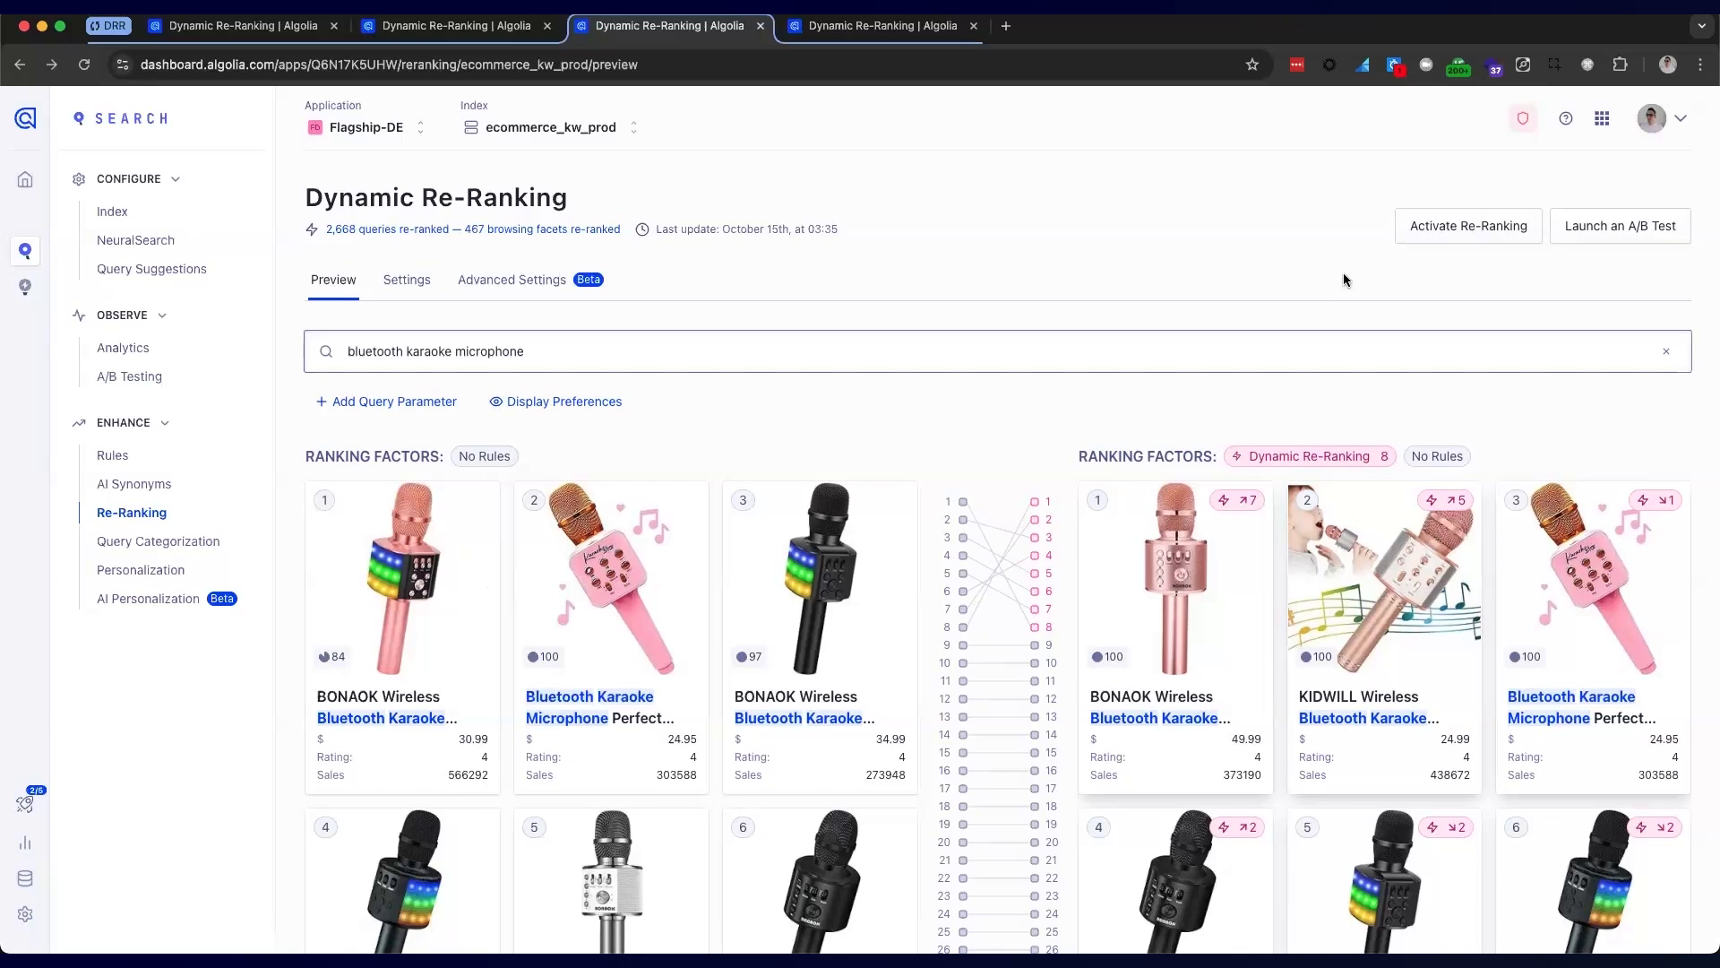
click(1642, 232)
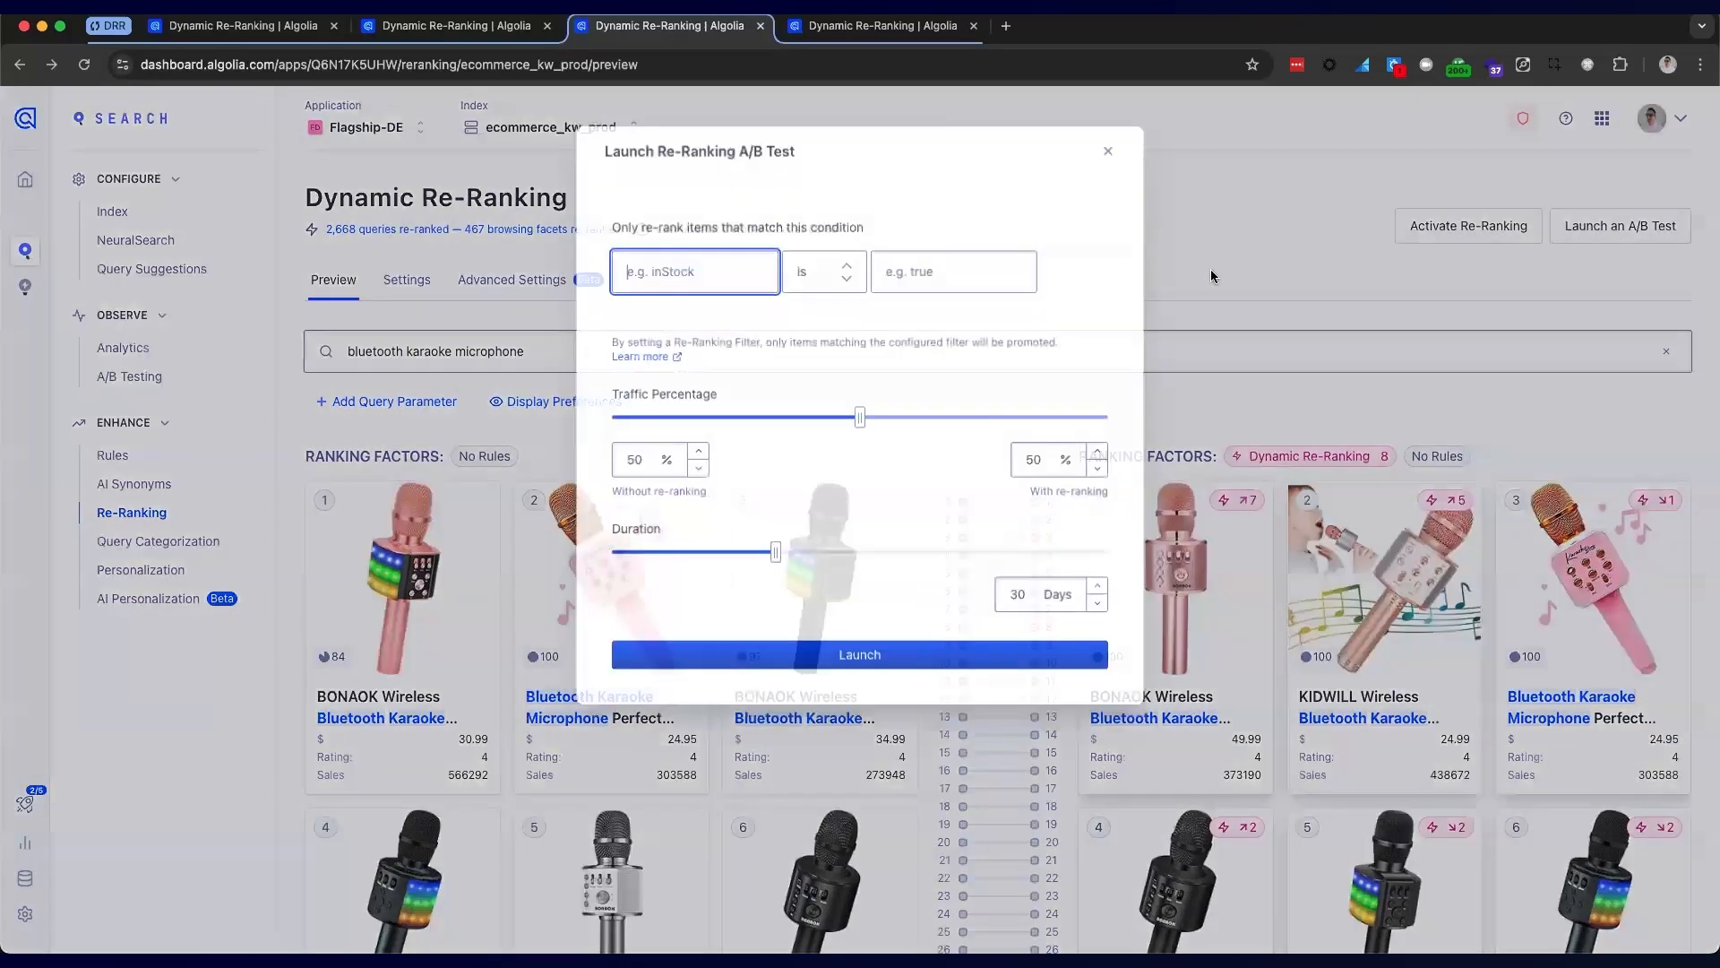
mouse_move(858, 418)
mouse_down()
mouse_move(739, 414)
mouse_move(968, 417)
mouse_move(850, 417)
mouse_up()
drag(775, 552, 865, 537)
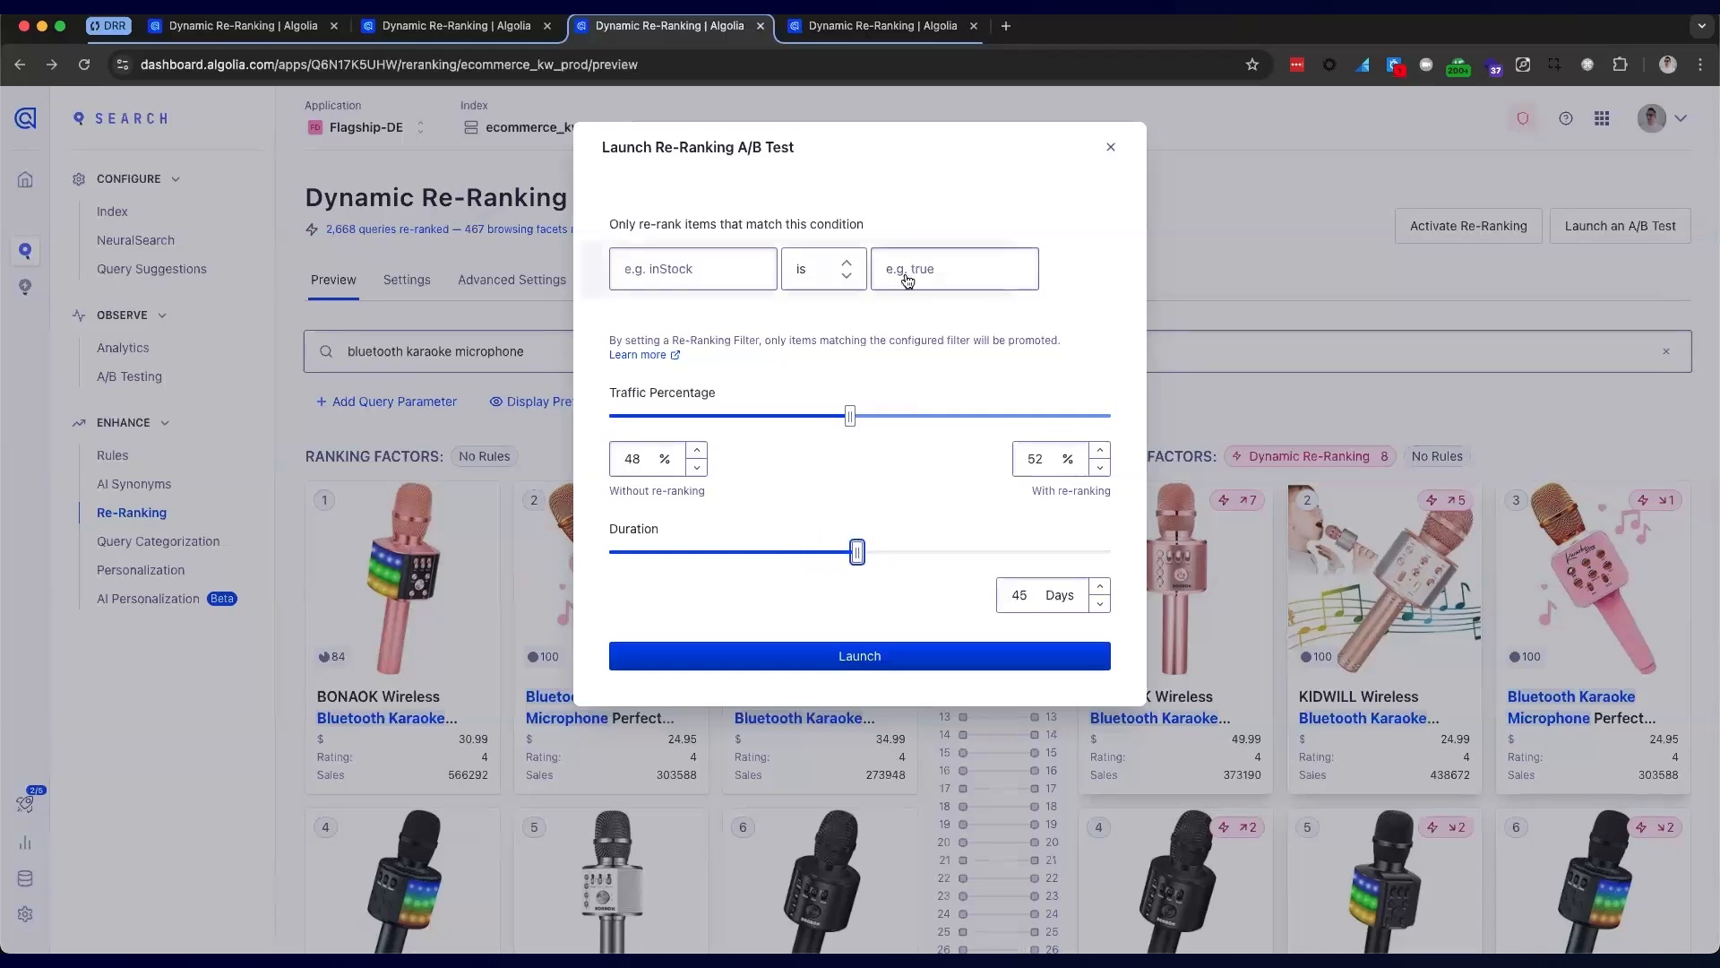
click(1110, 149)
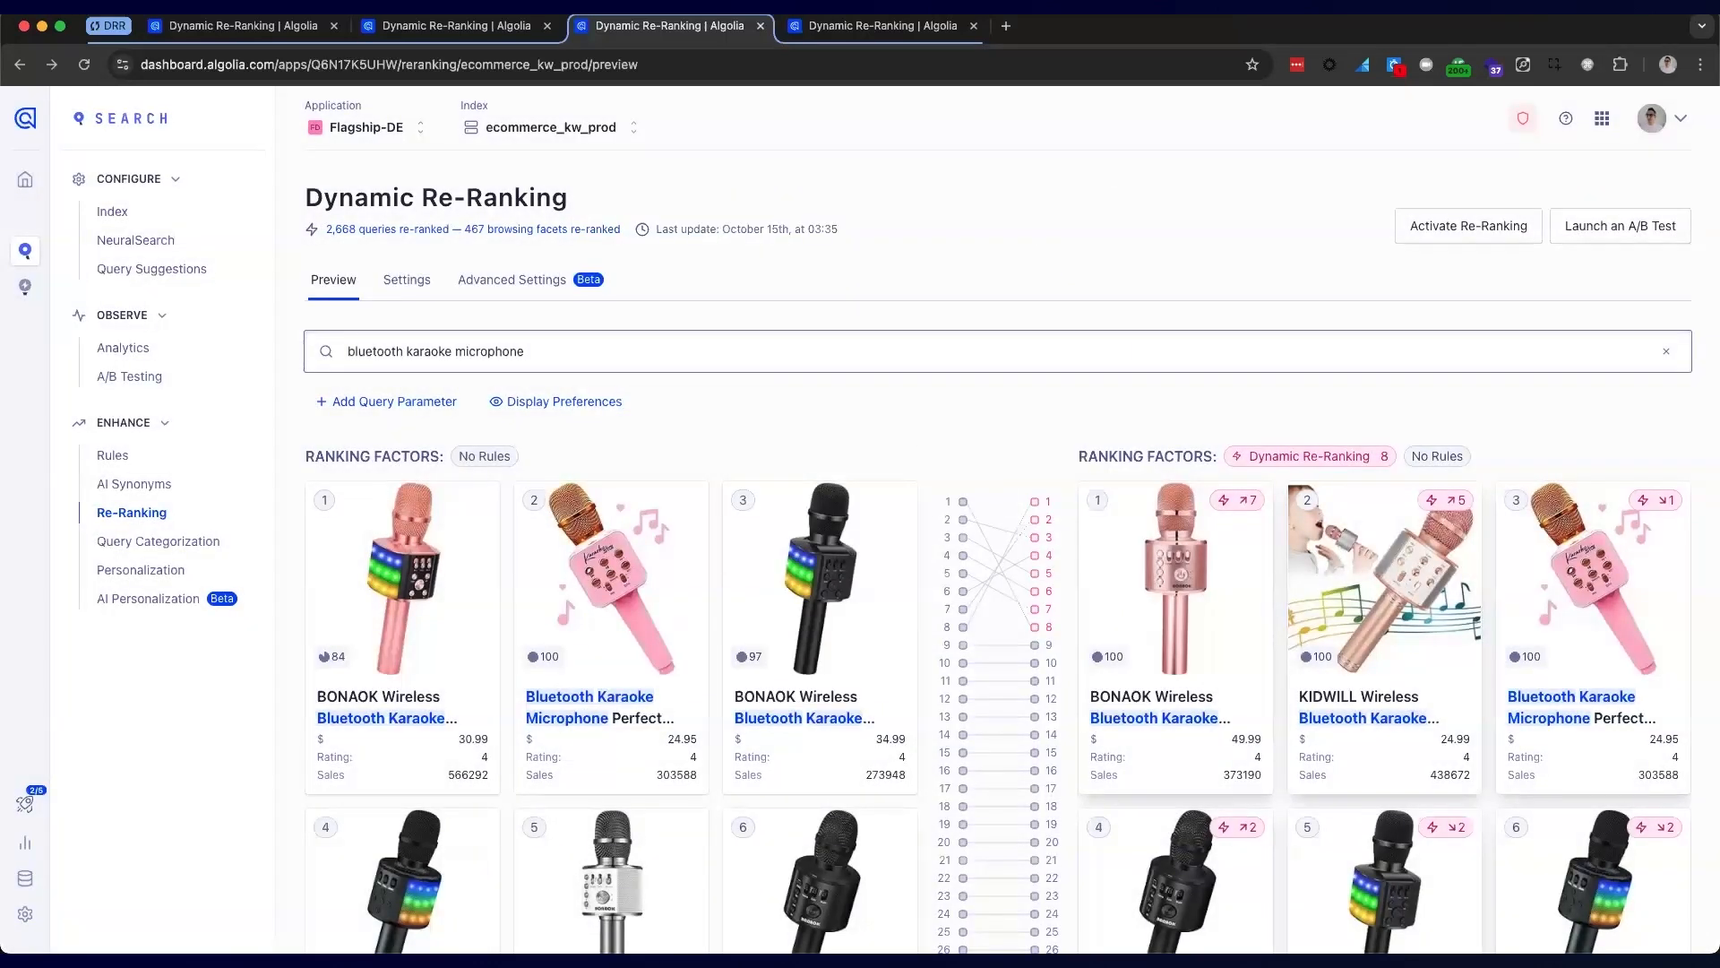
Go to the ecommerce_ns_prod re-ranking preview, unfocus the search box and zoom the page in
click(877, 32)
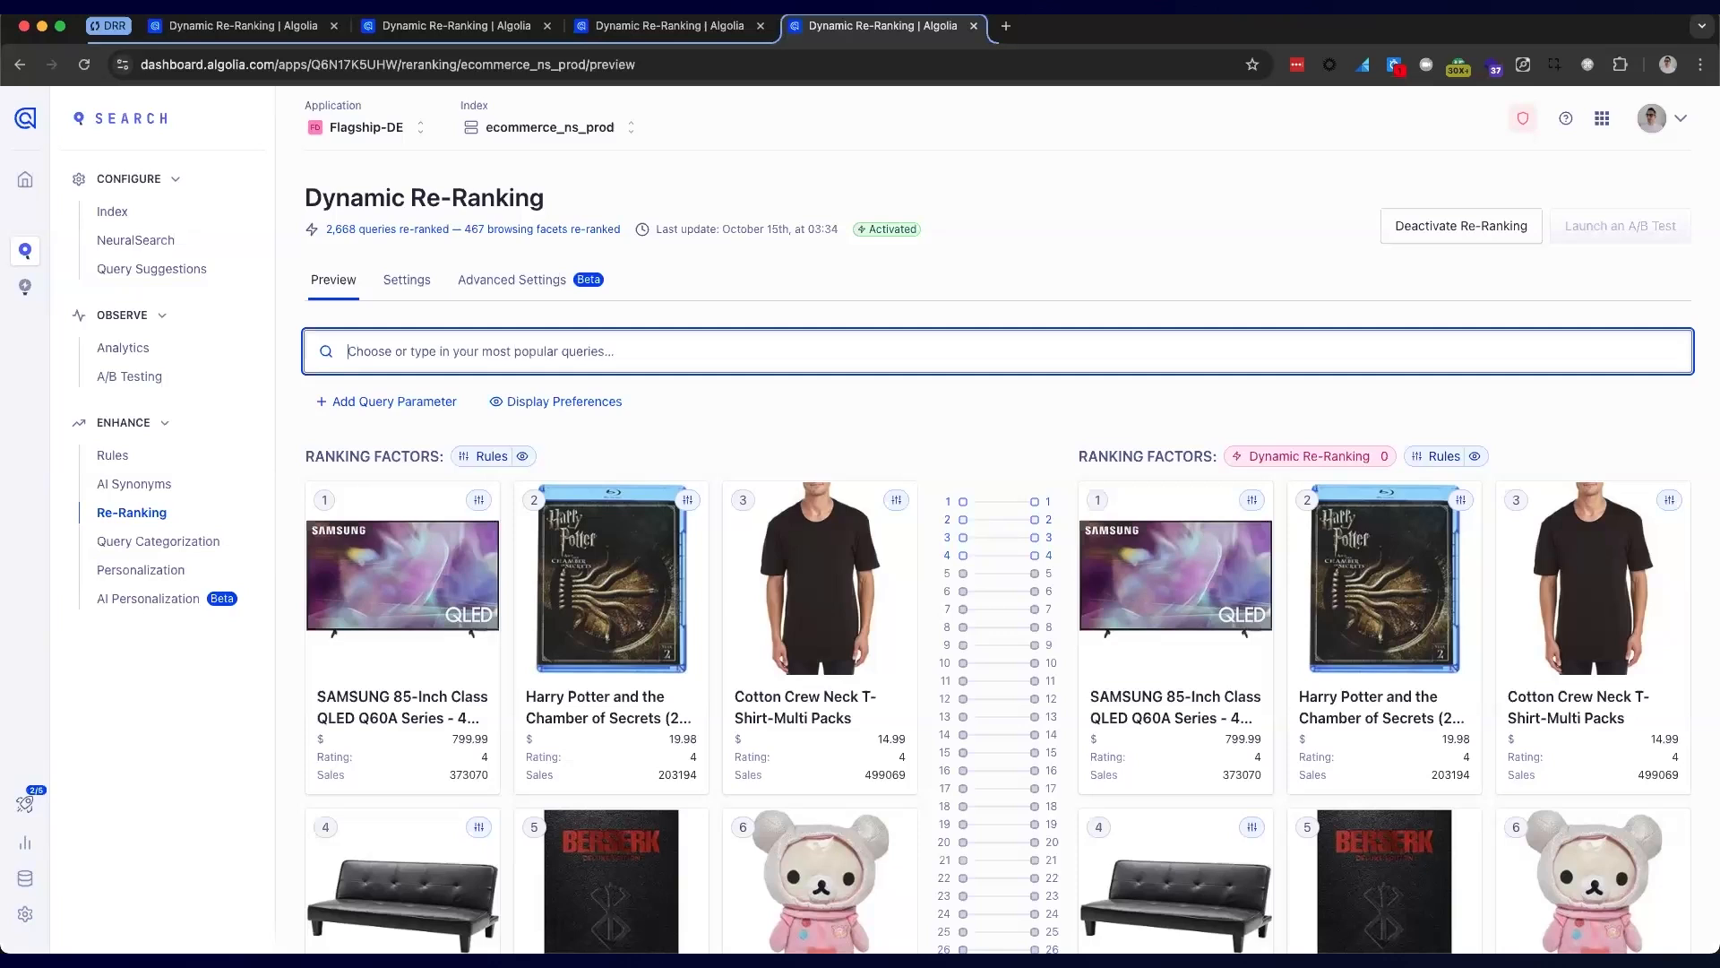
click(724, 273)
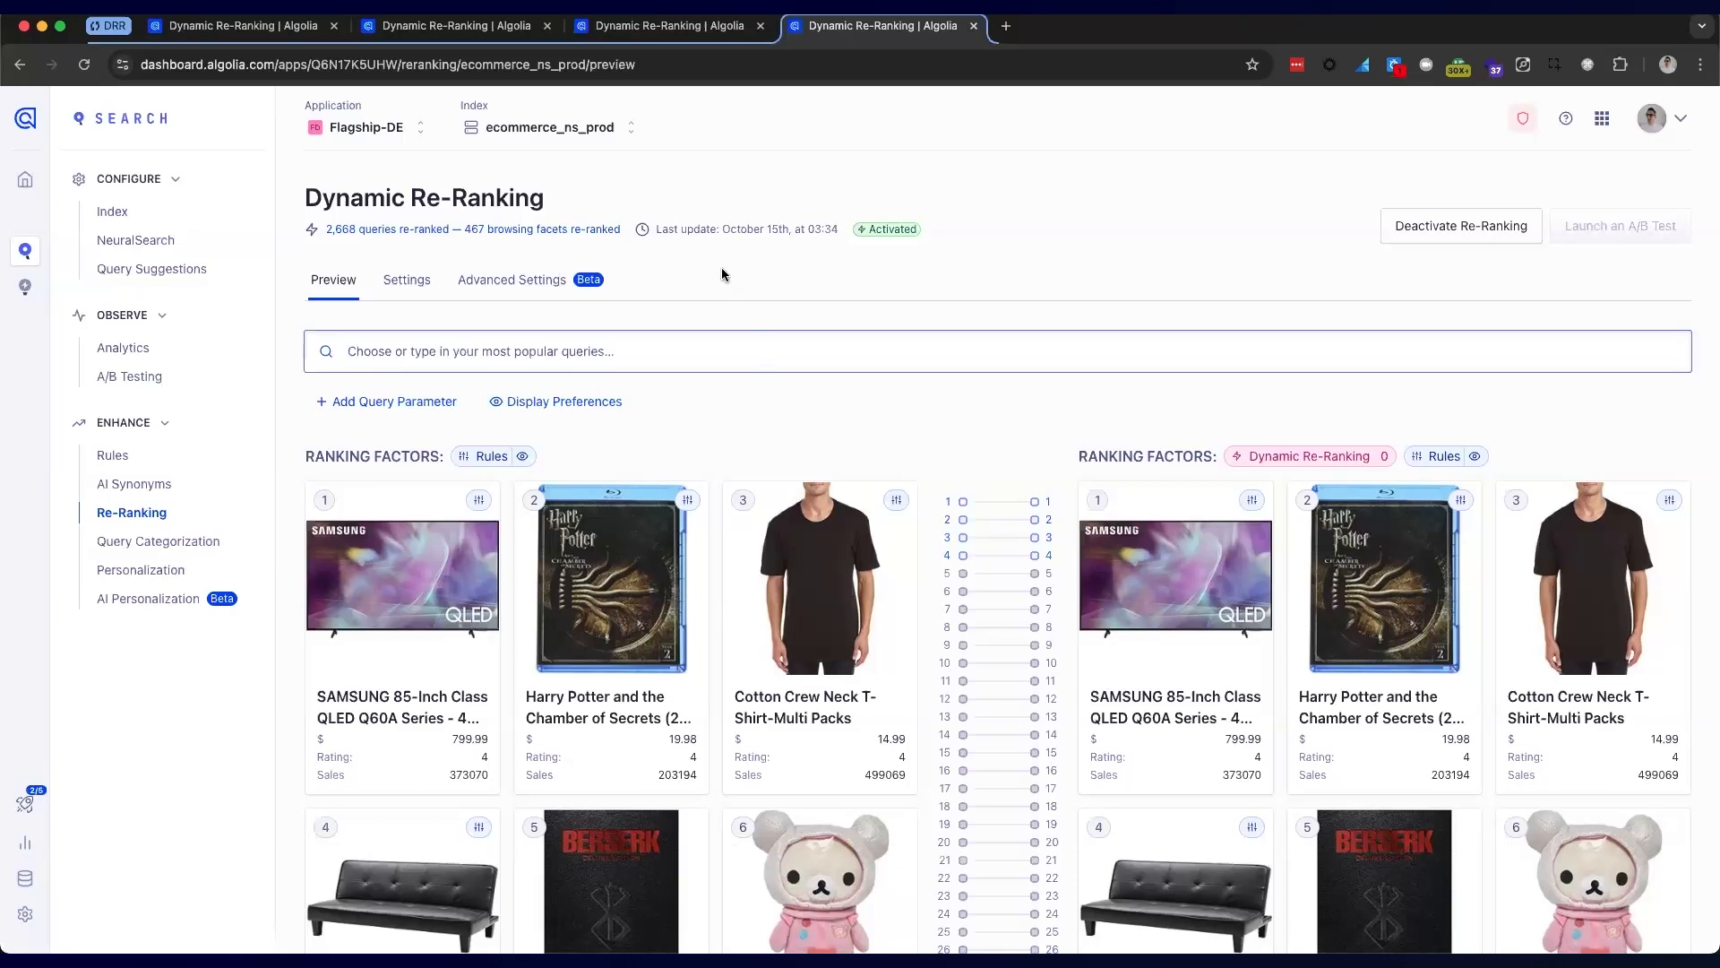
key(super+equal)
key(super+equal)
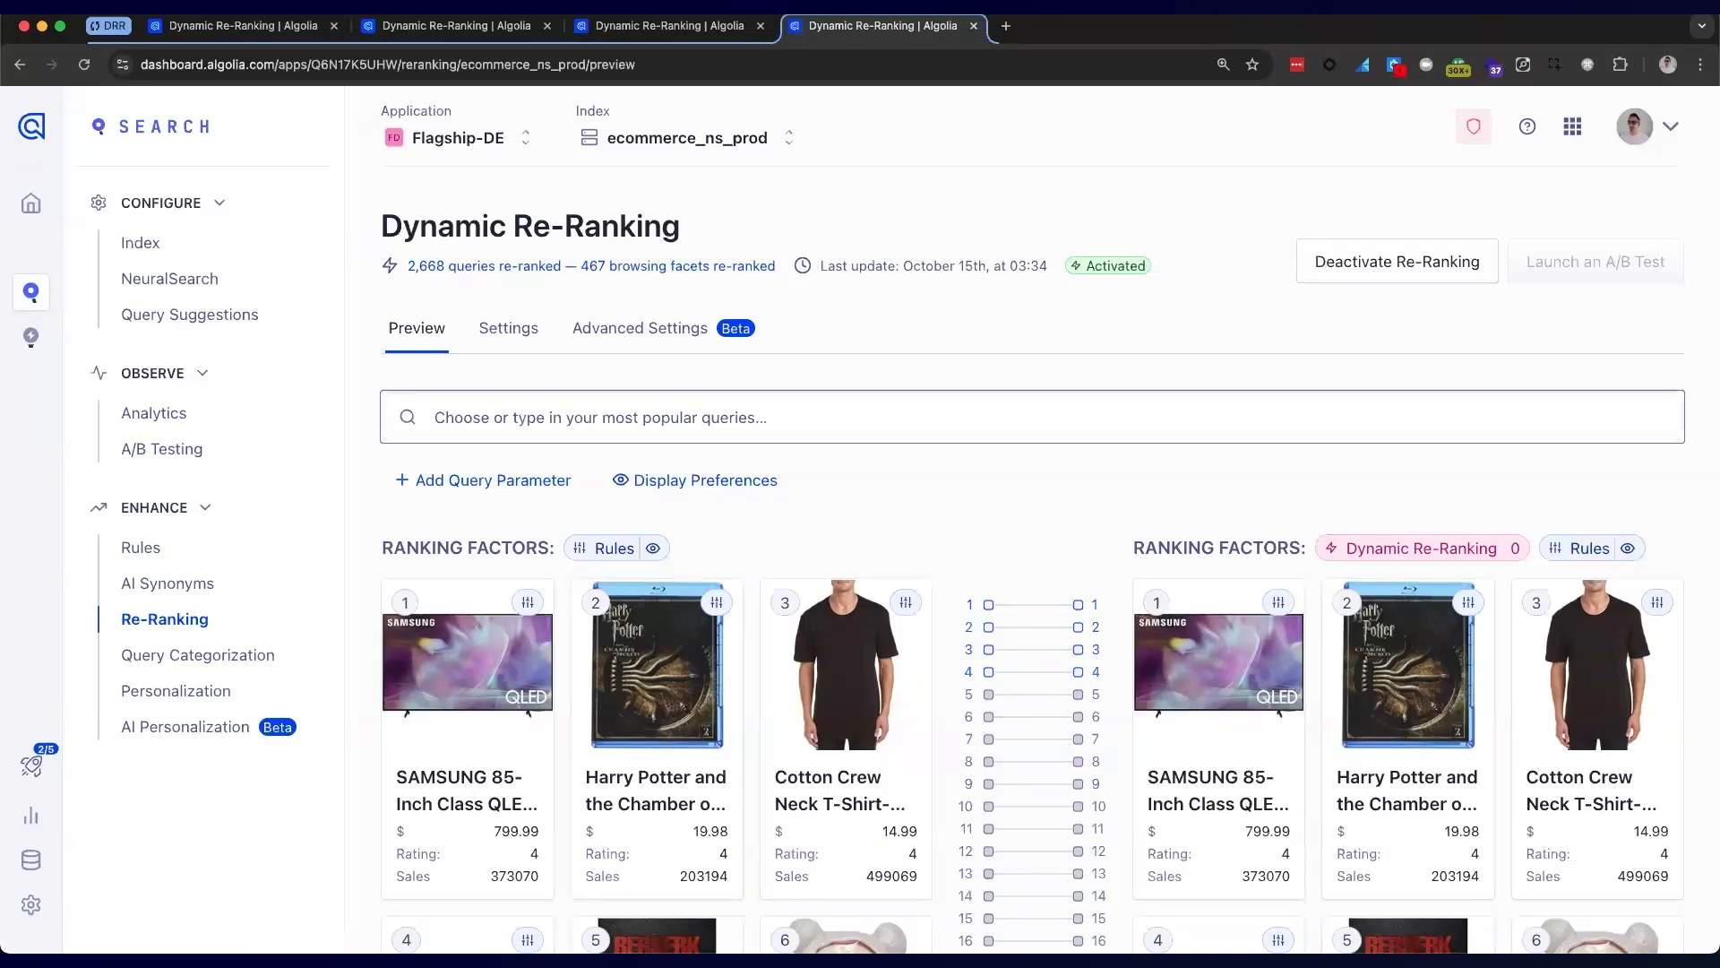
Browse the top re-ranked suggestions, then preview the query 'waterproof bluetooth speakers'
click(654, 427)
scroll(582, 775, down, 3)
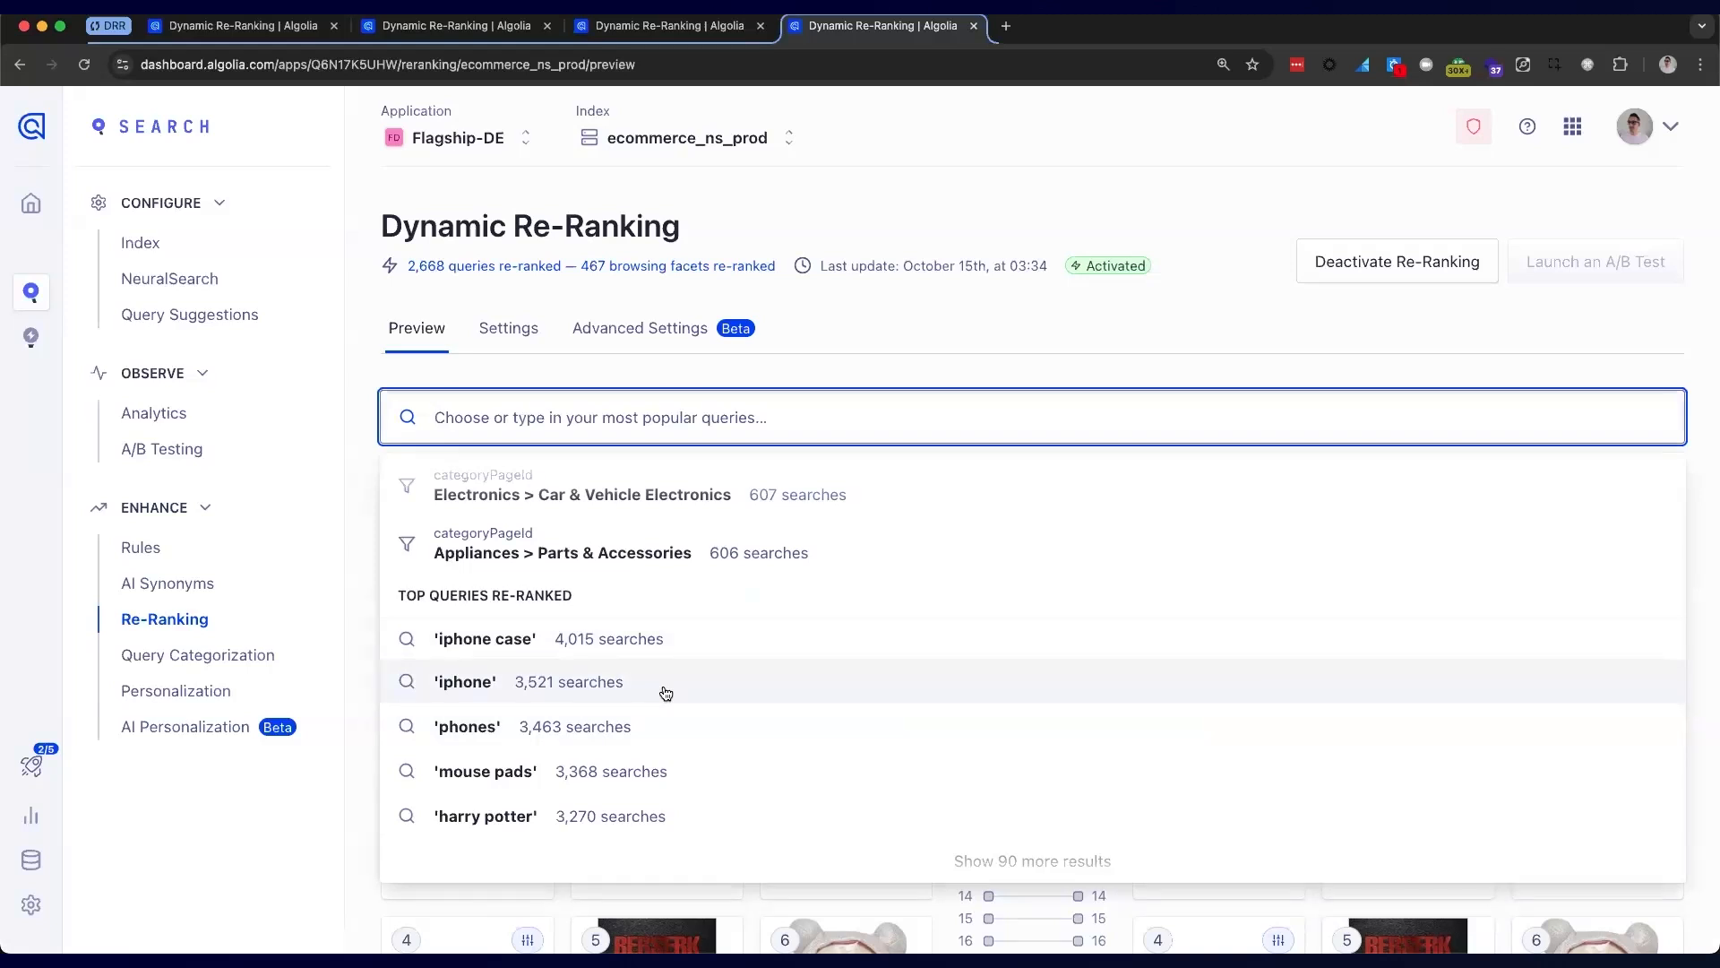
click(660, 412)
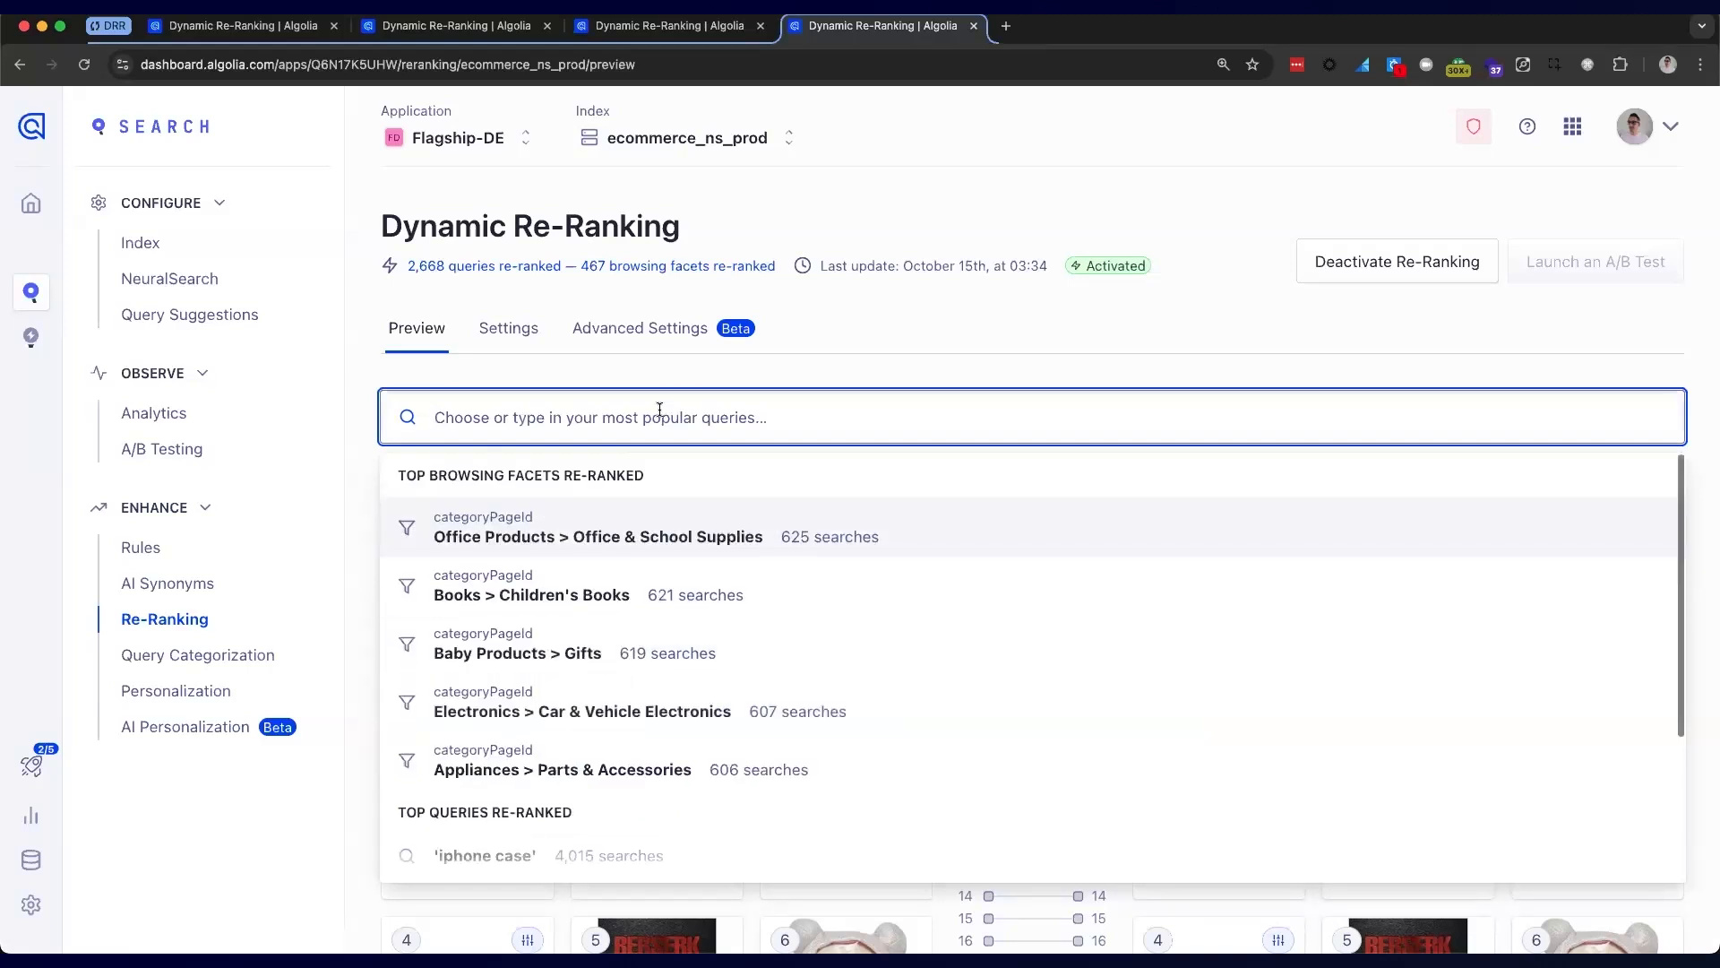
click(660, 412)
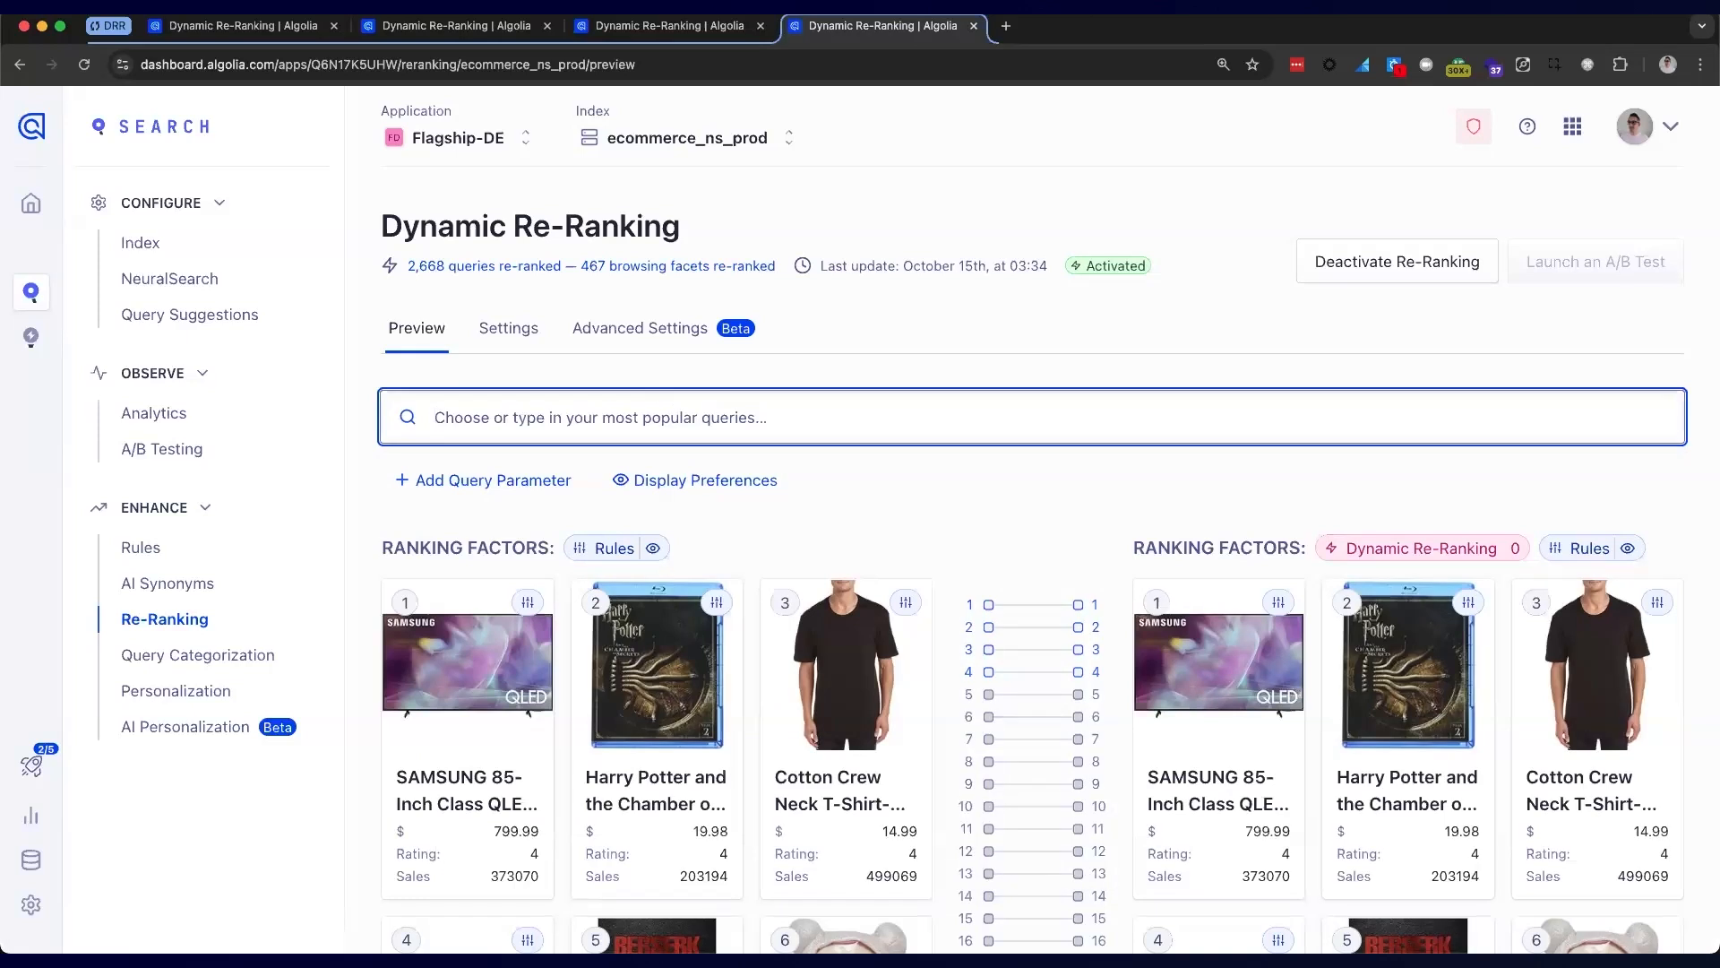
text(waterproof bluetoot)
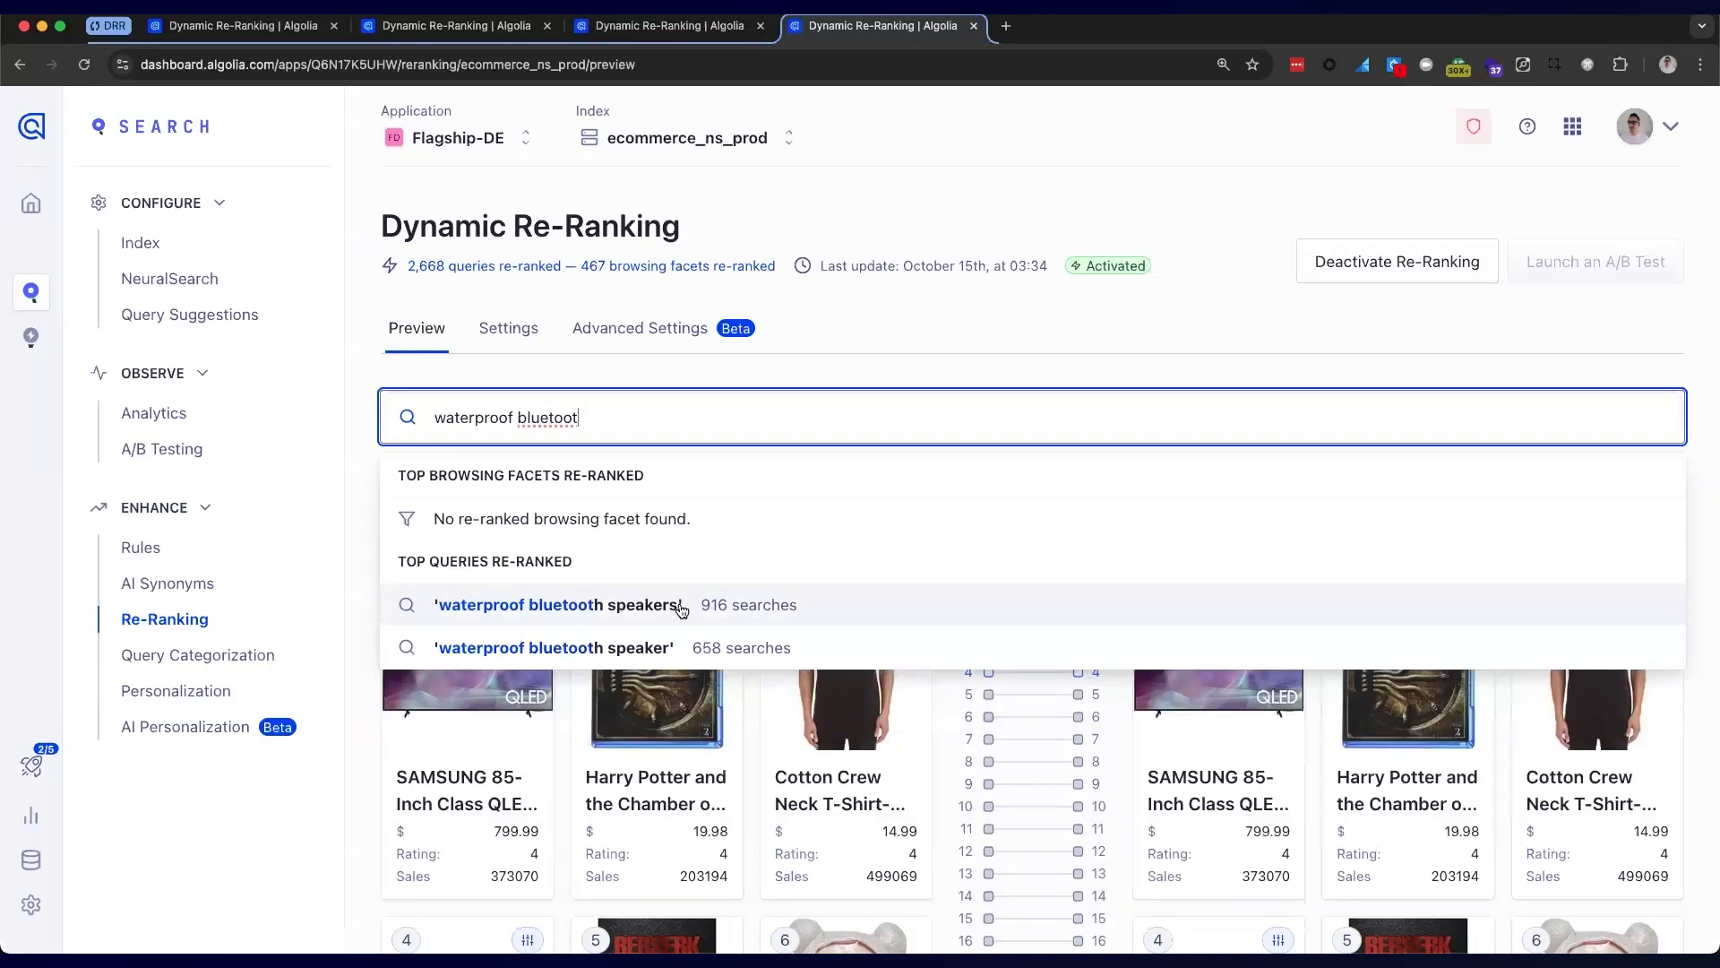
click(629, 605)
scroll(912, 517, down, 3)
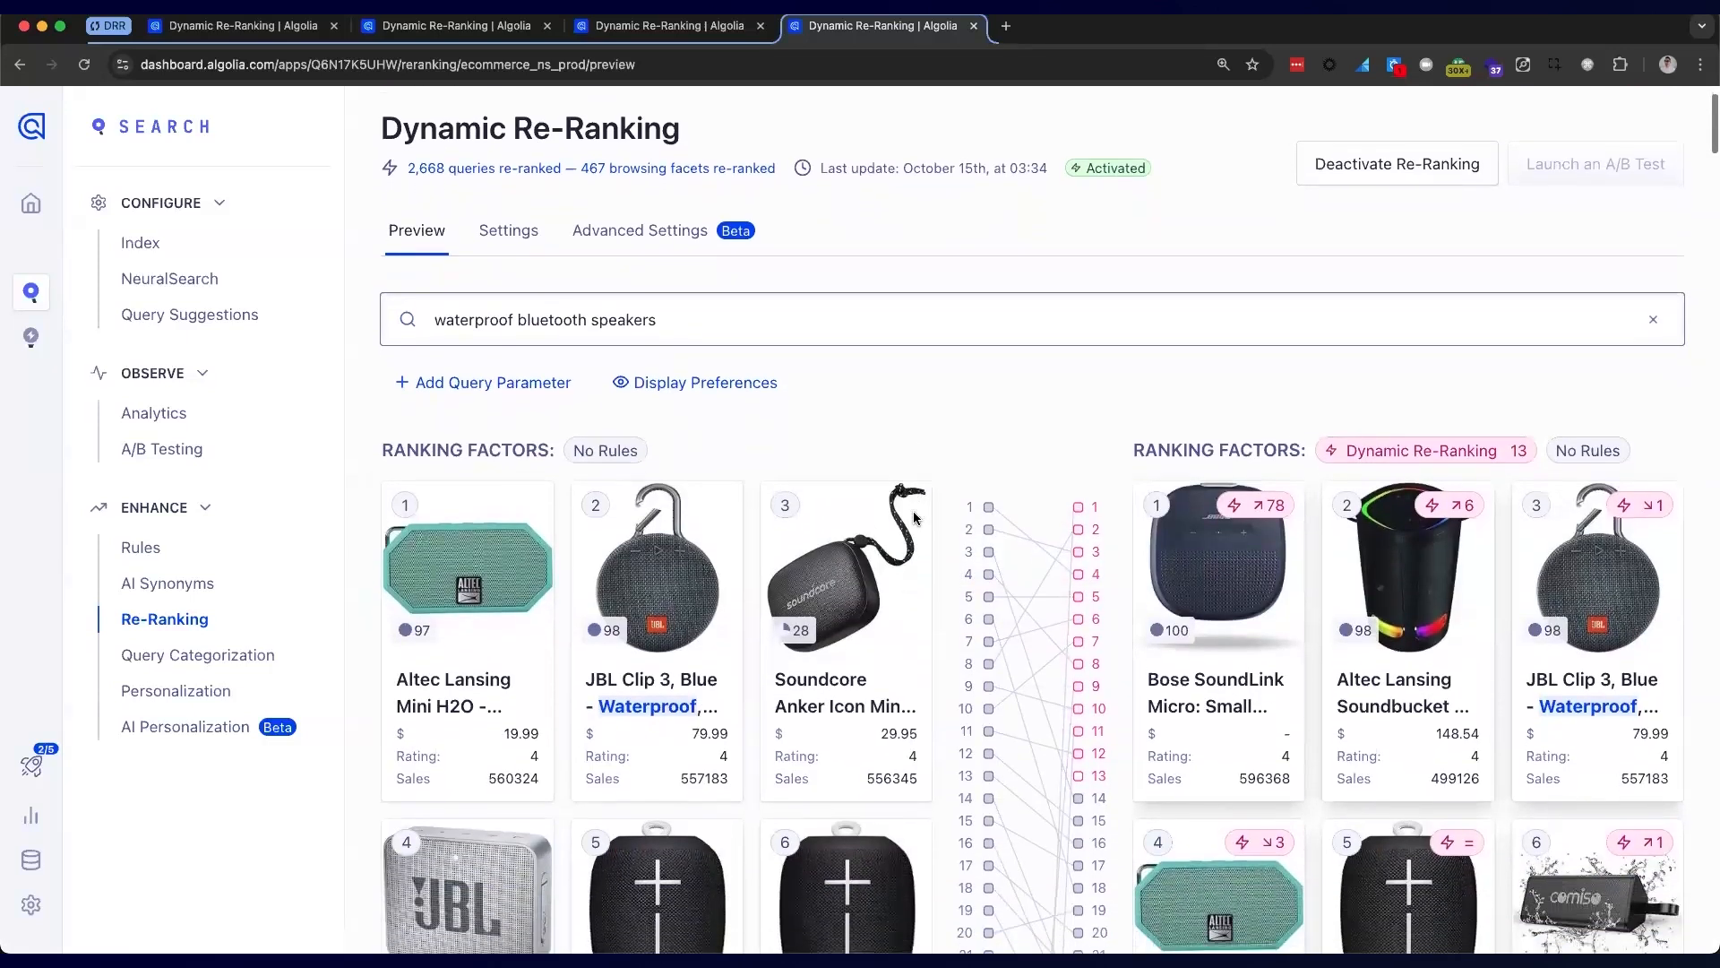
scroll(1109, 450, down, 1)
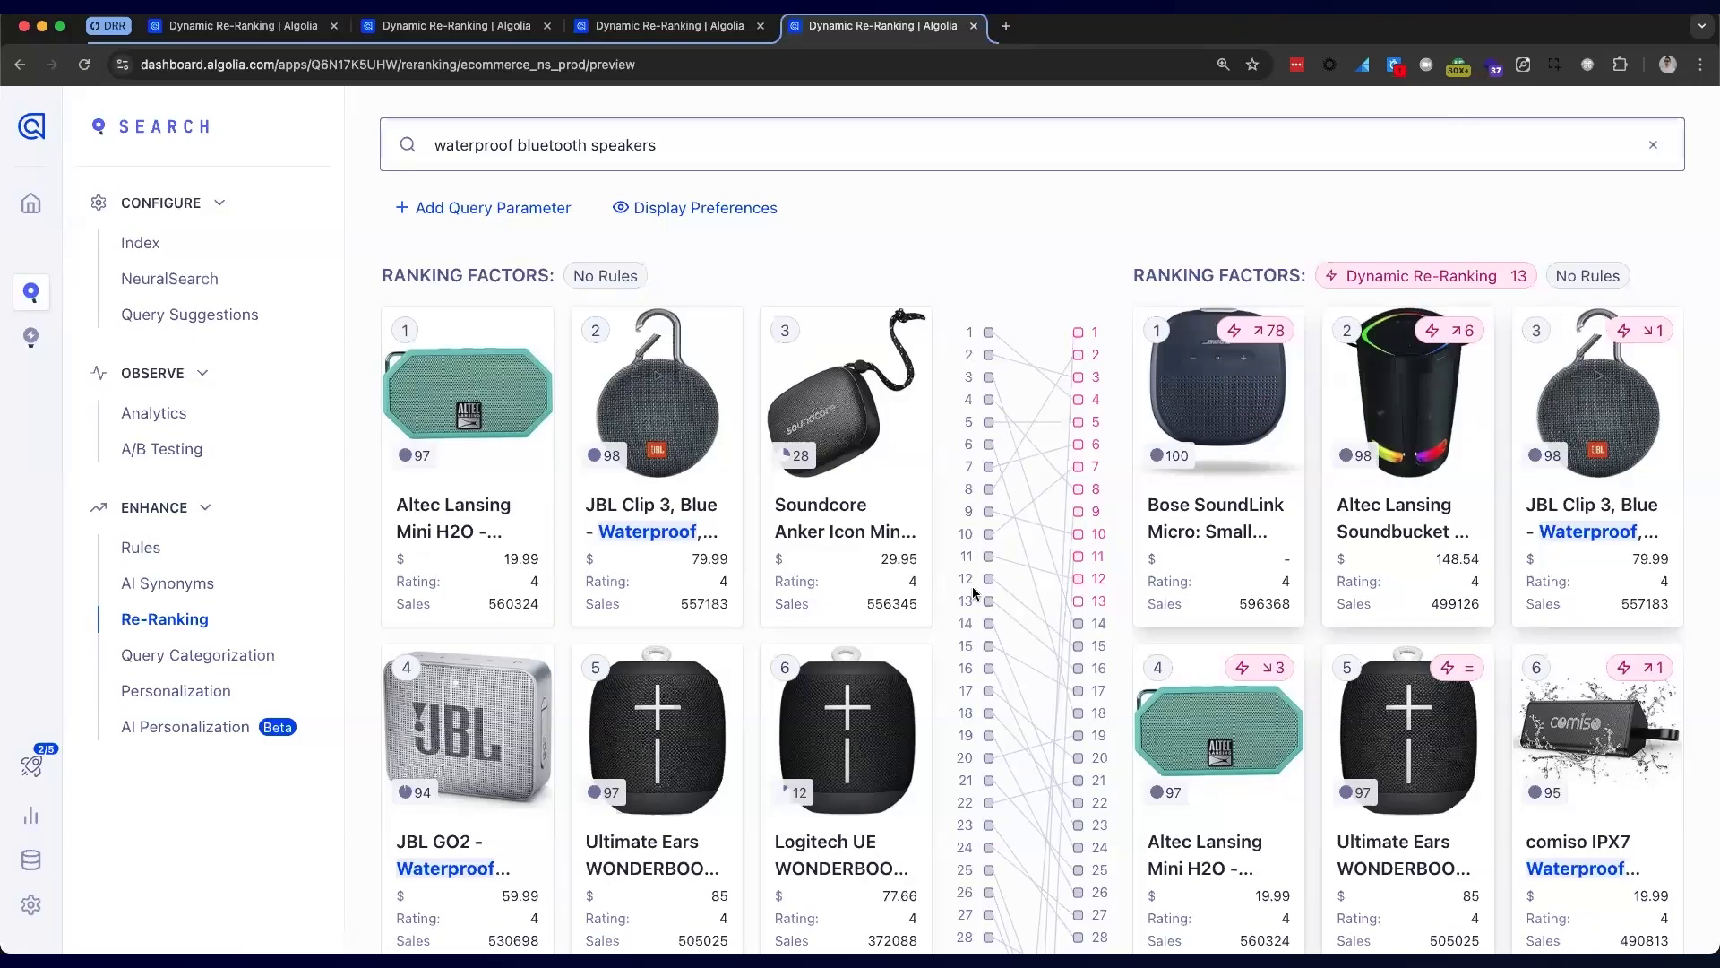
key(ctrl+minus)
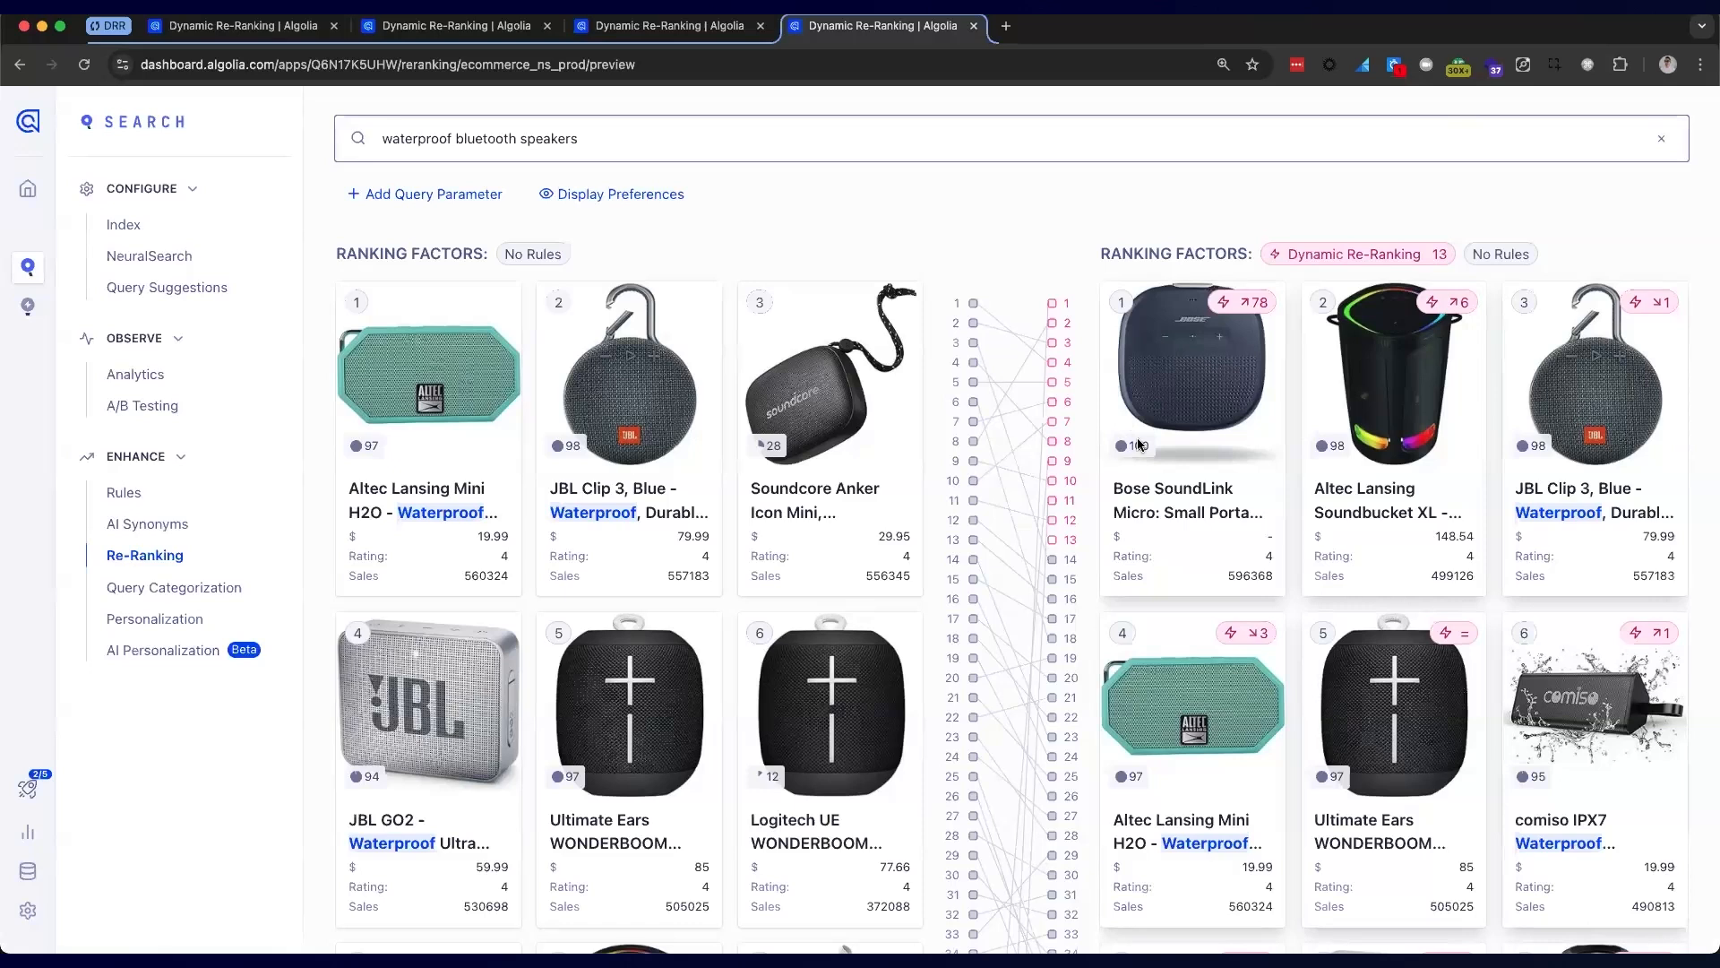
mouse_move(1127, 451)
mouse_move(1337, 457)
mouse_move(1535, 448)
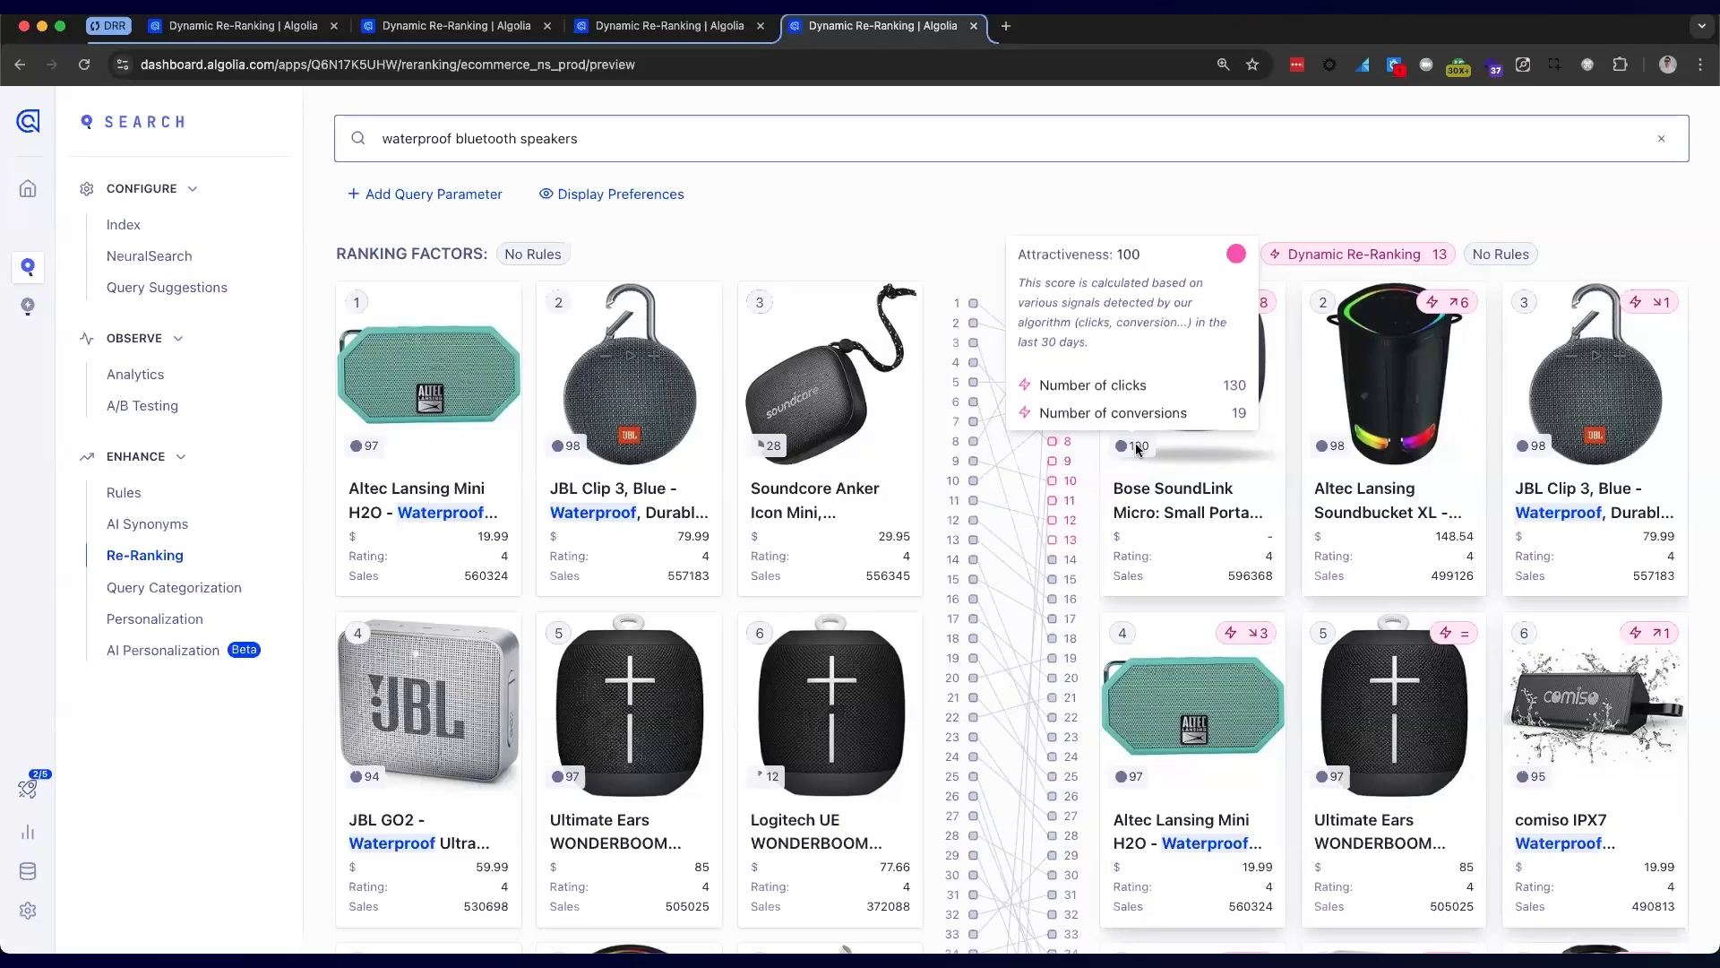
scroll(1297, 635, down, 10)
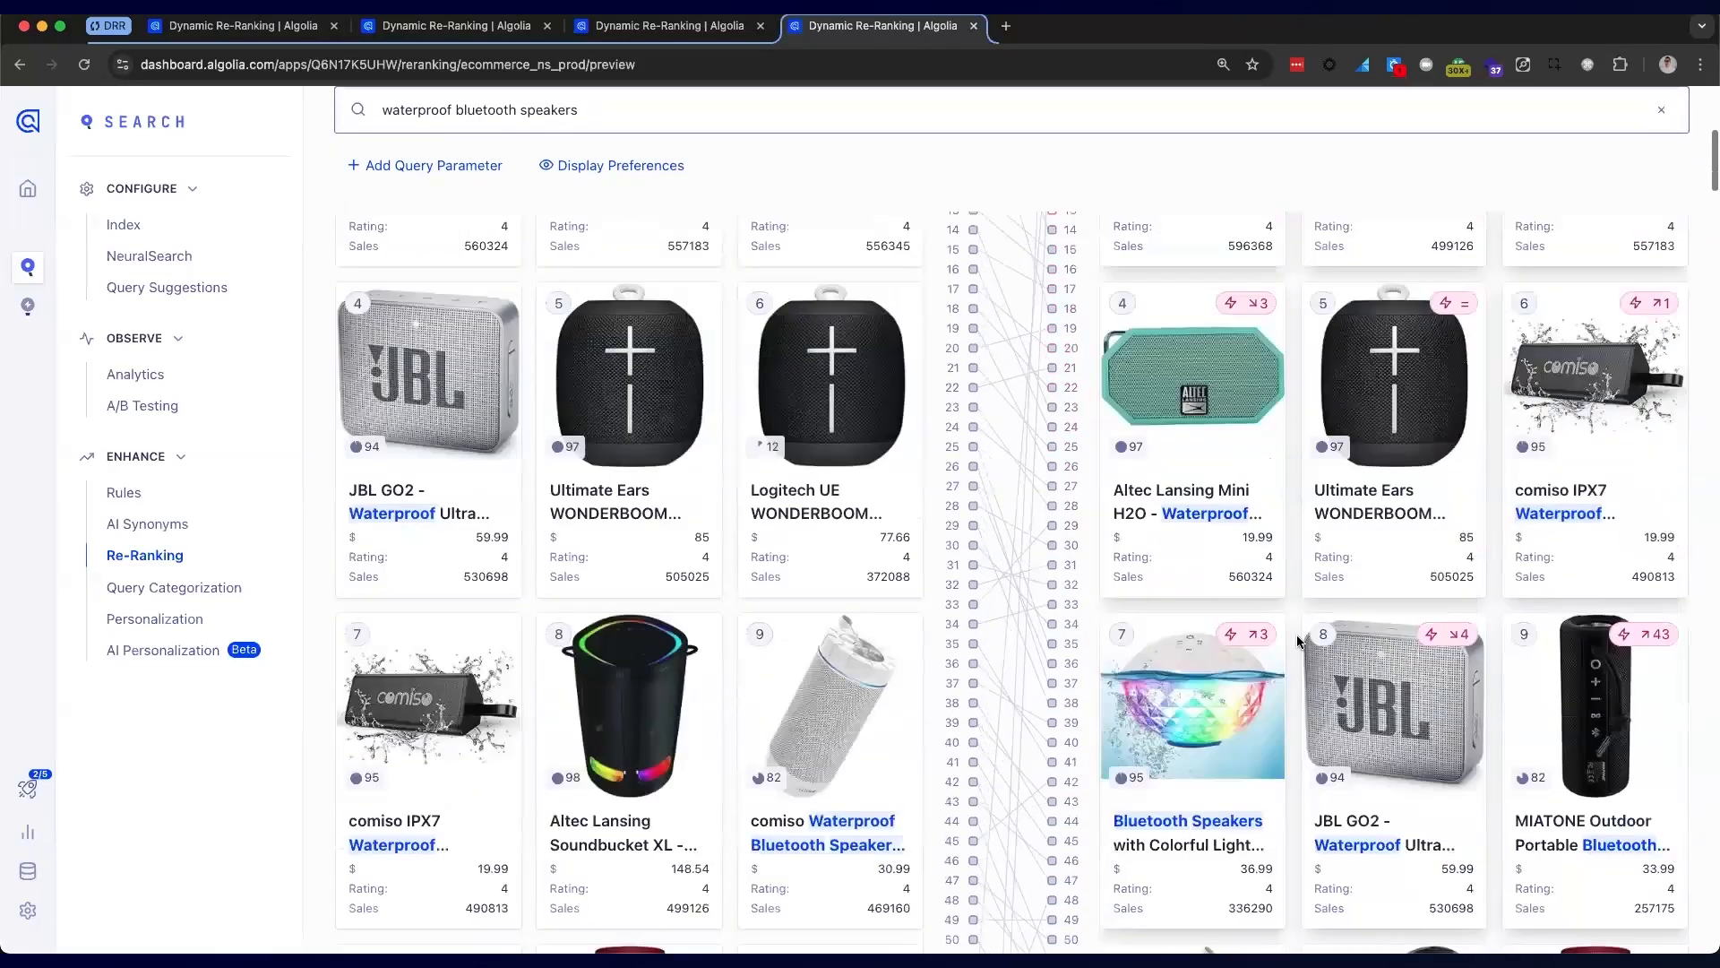
mouse_move(1530, 510)
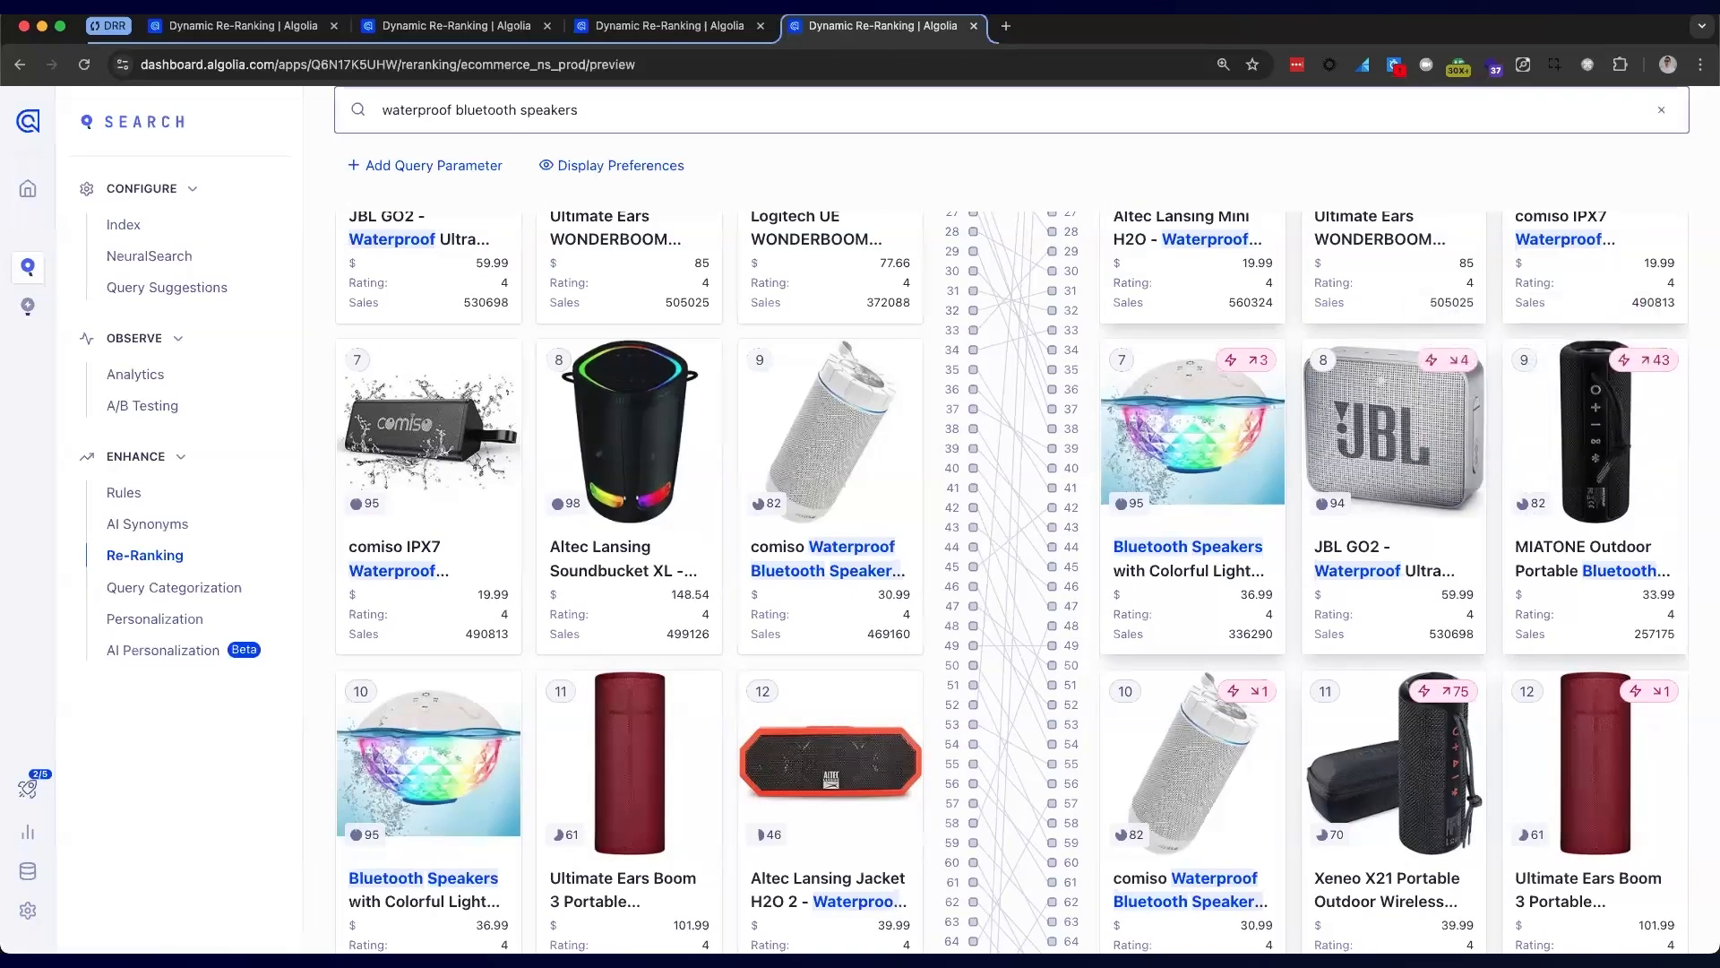
scroll(1029, 404, up, 10)
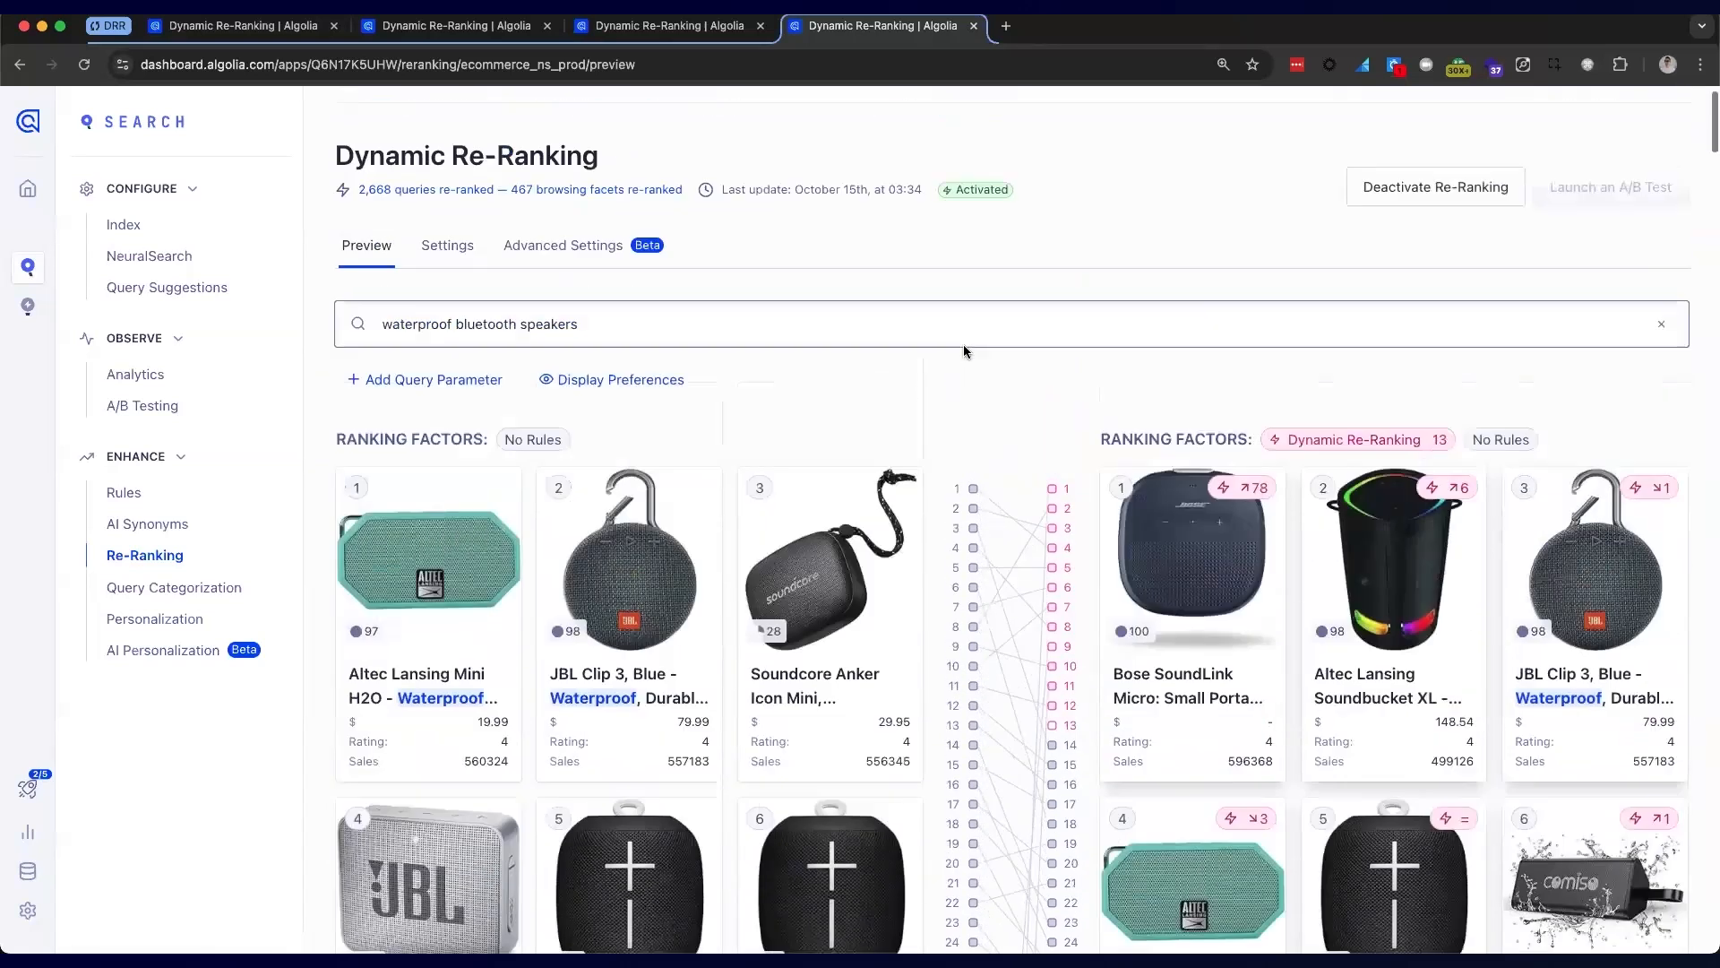
scroll(964, 351, up, 2)
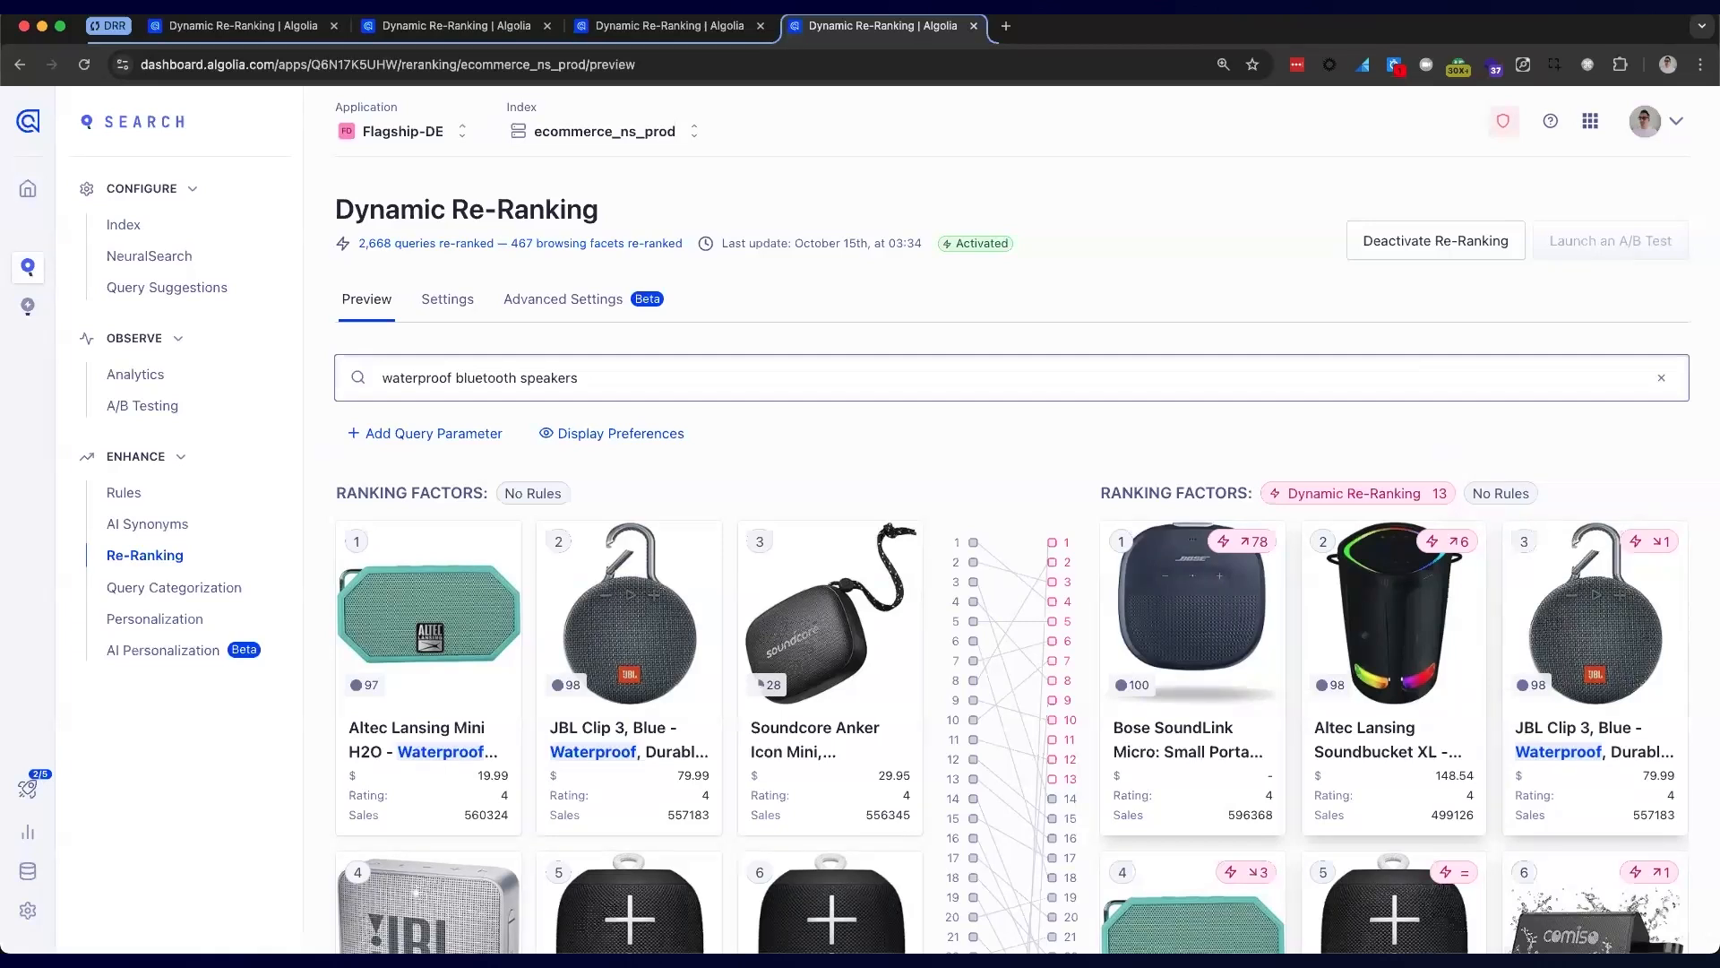
Clear the query and review the 11 re-ranked results for the Baby Products > Gifts facet
click(589, 376)
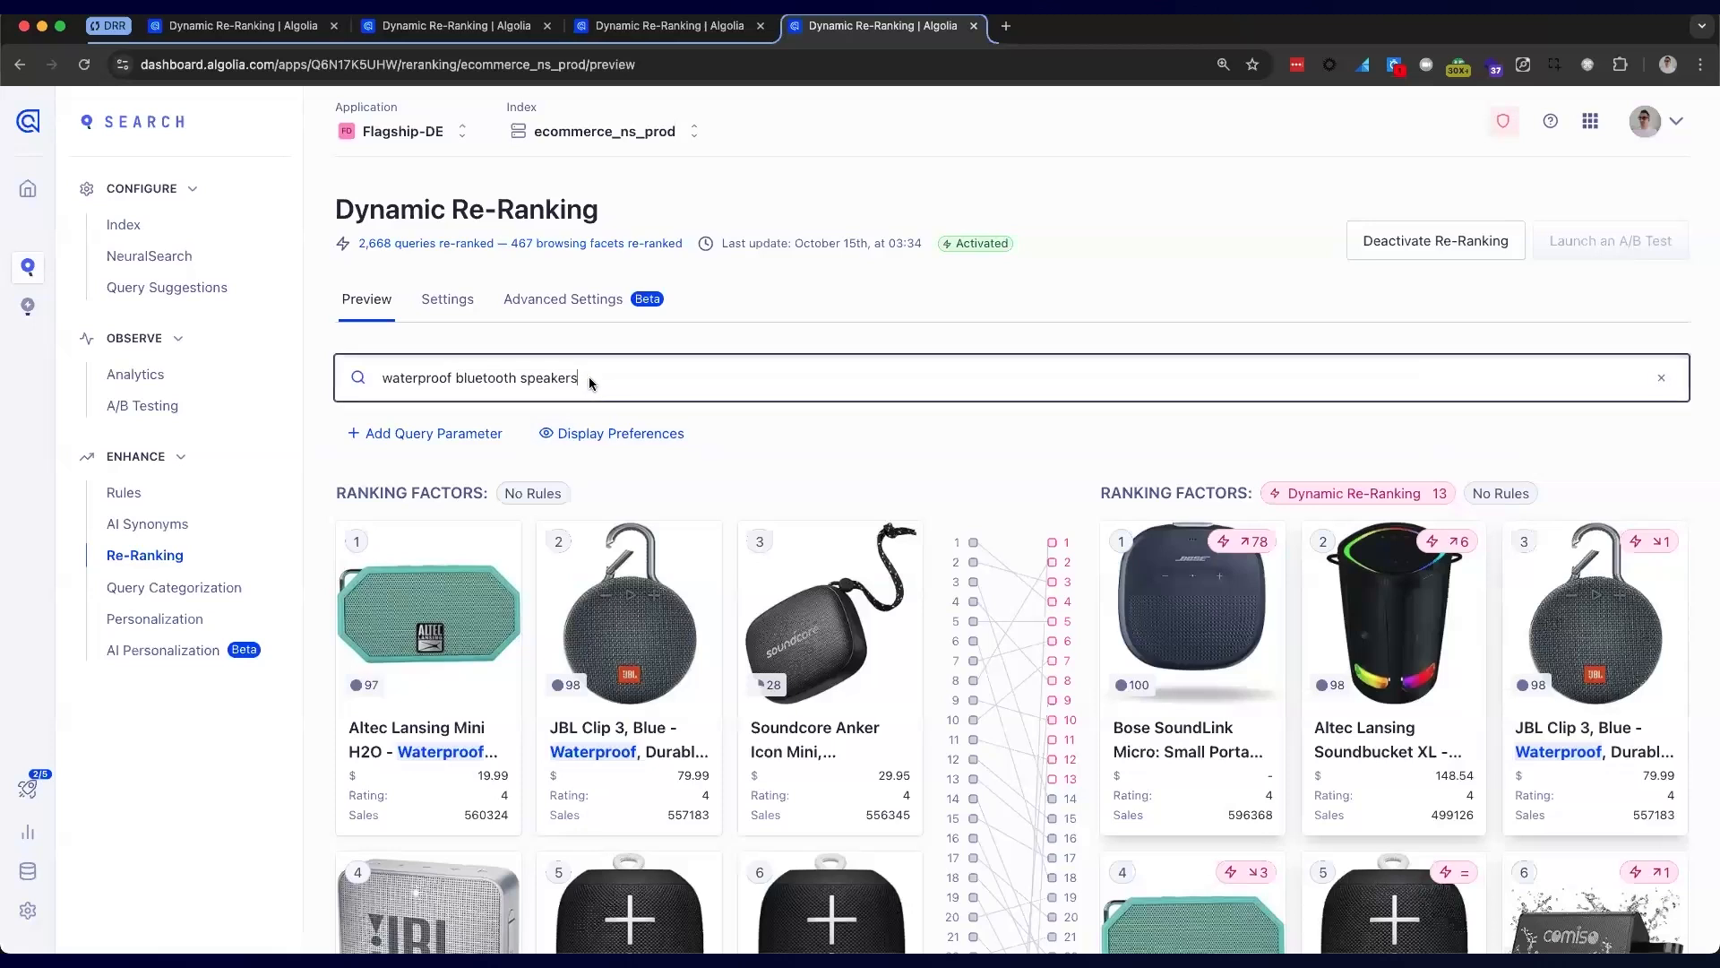
drag(458, 378, 374, 372)
key(BackSpace)
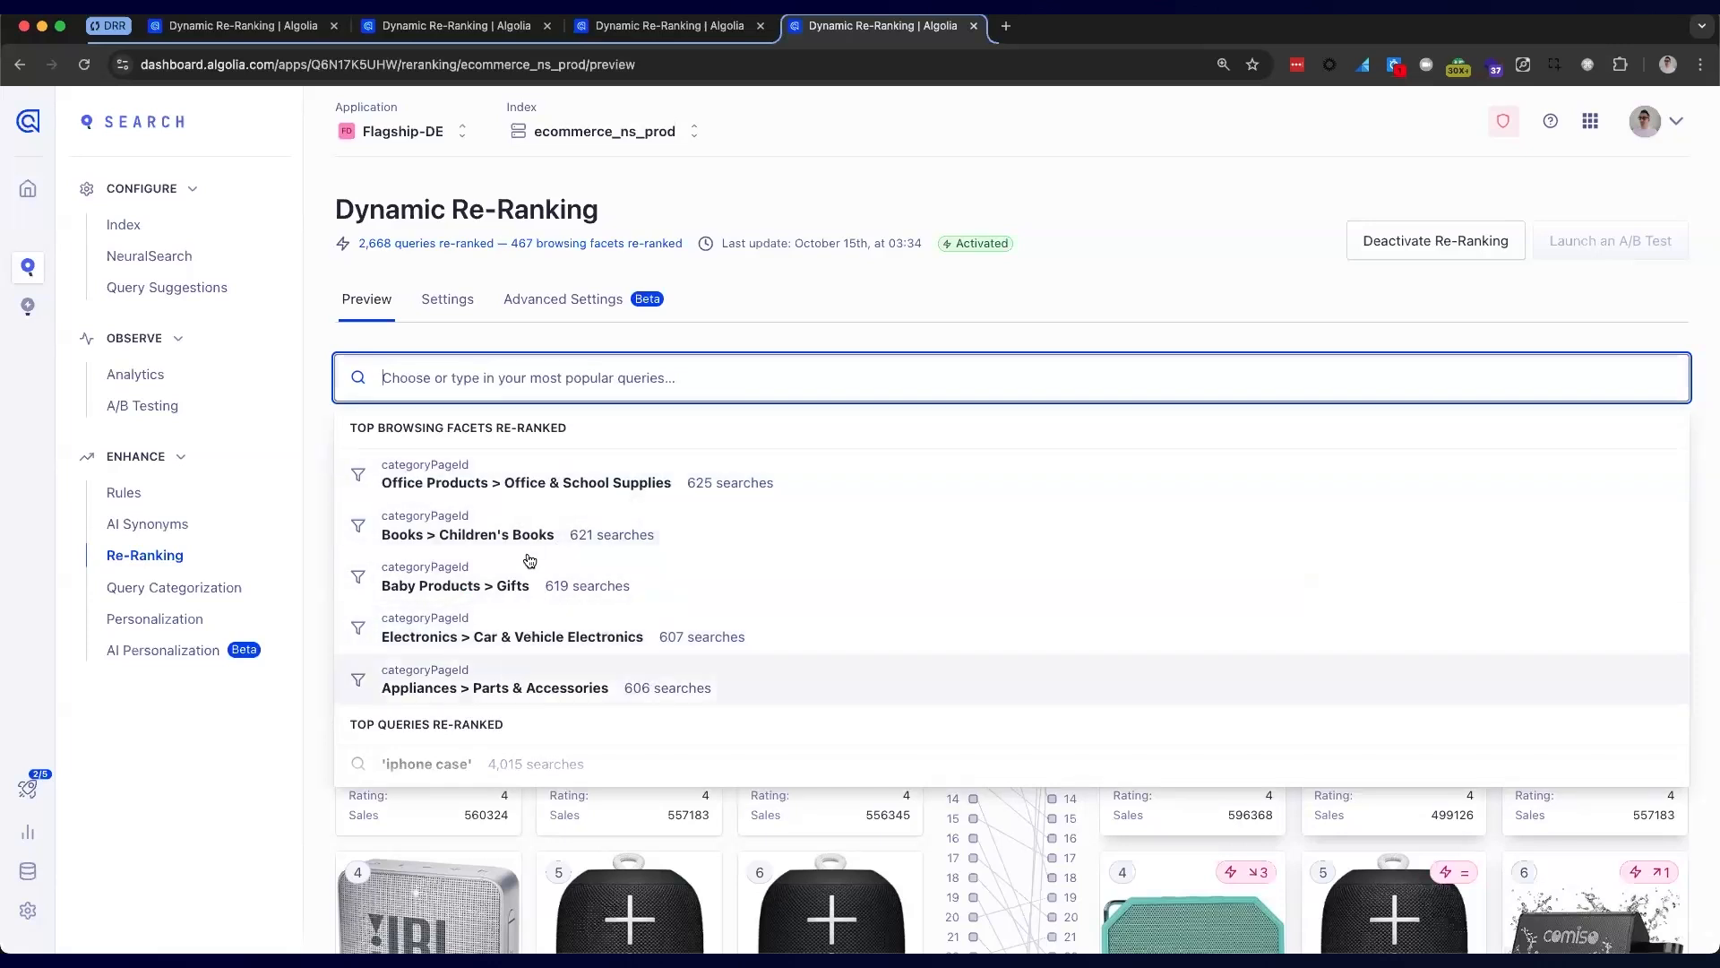
click(514, 586)
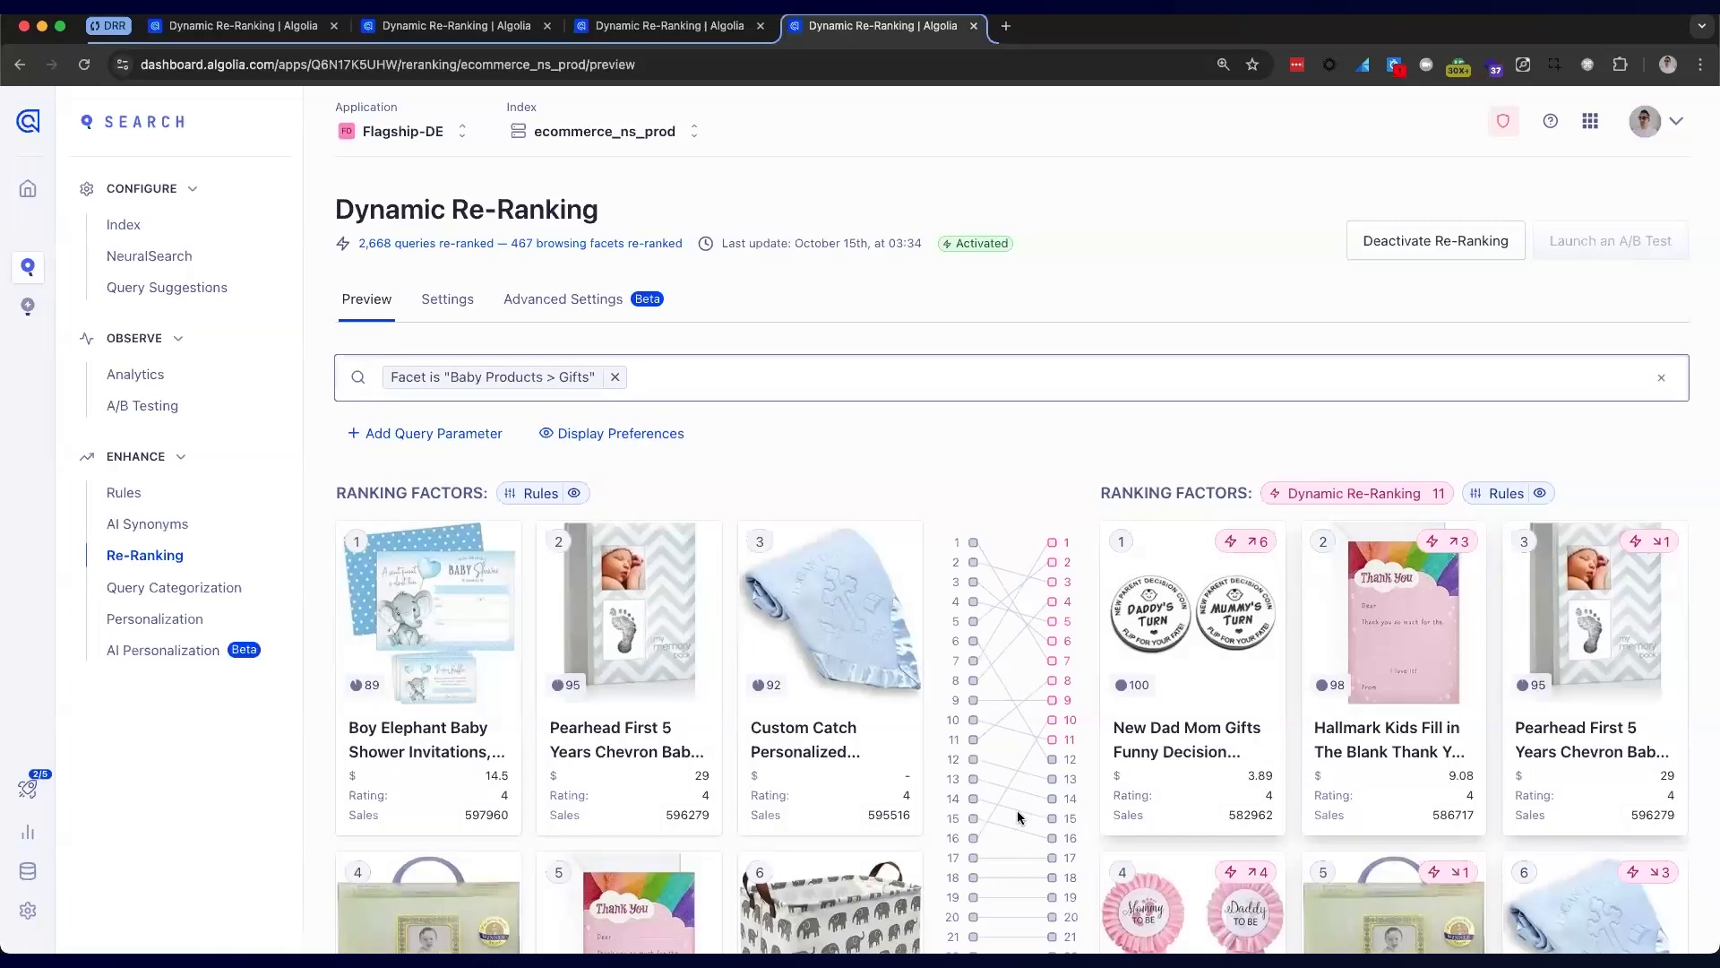
scroll(1073, 428, down, 2)
scroll(1073, 435, down, 1)
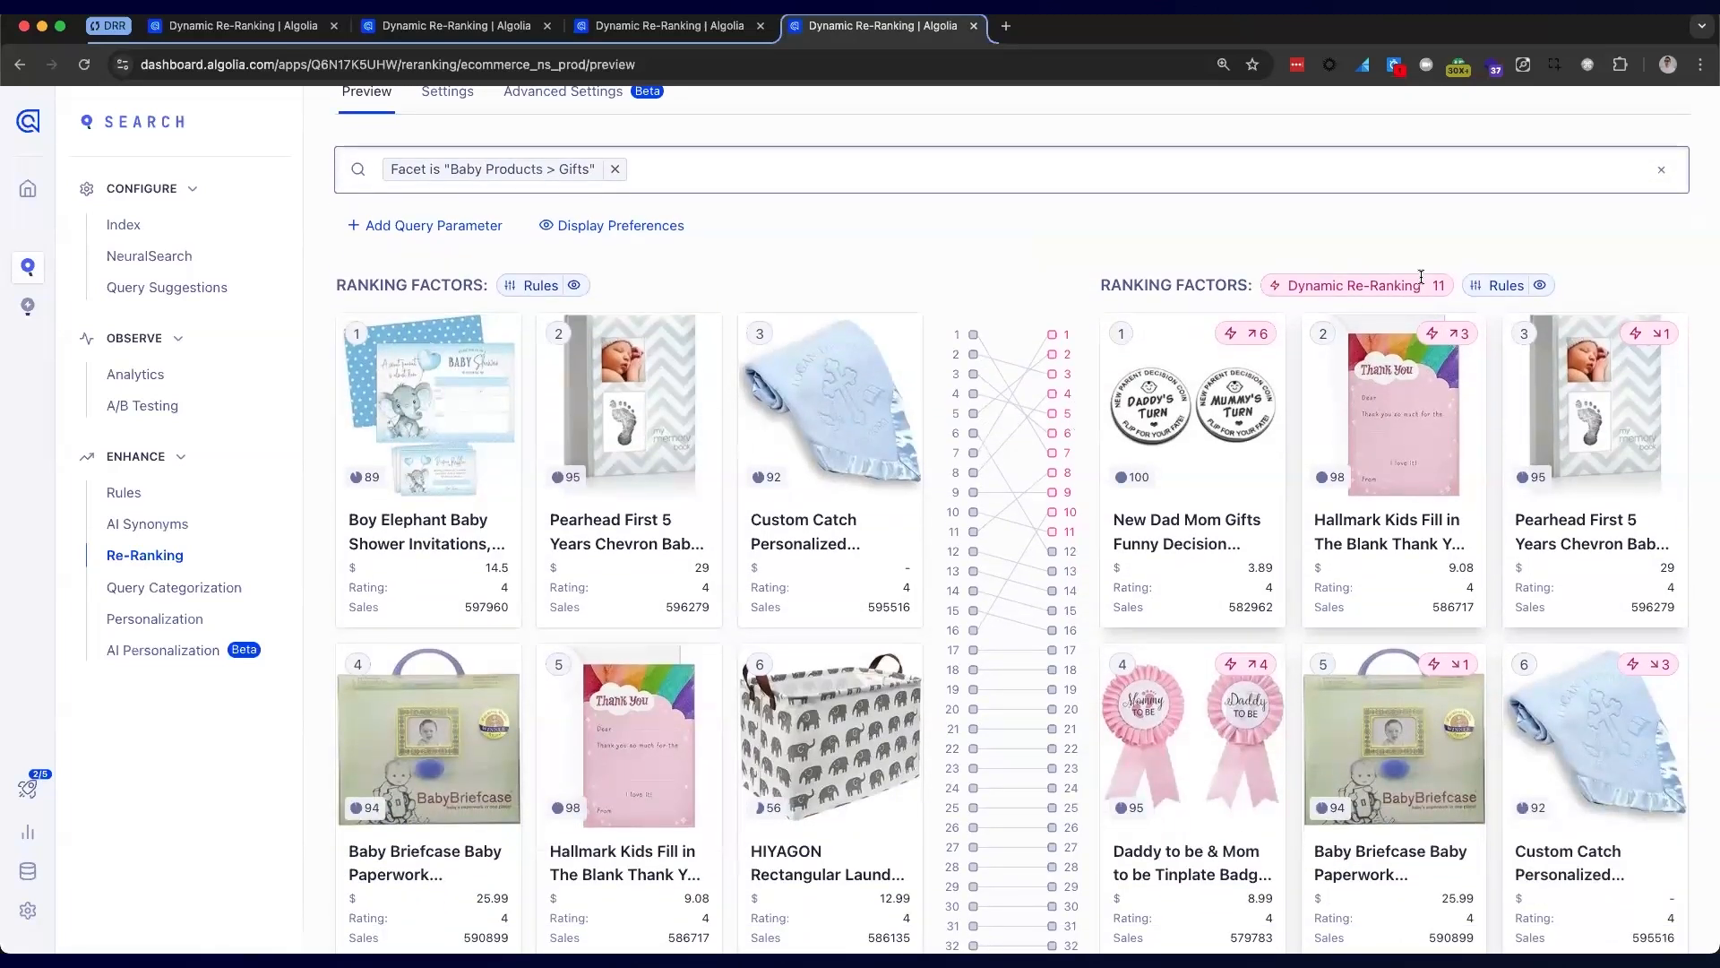
mouse_move(1432, 278)
scroll(1230, 548, down, 1)
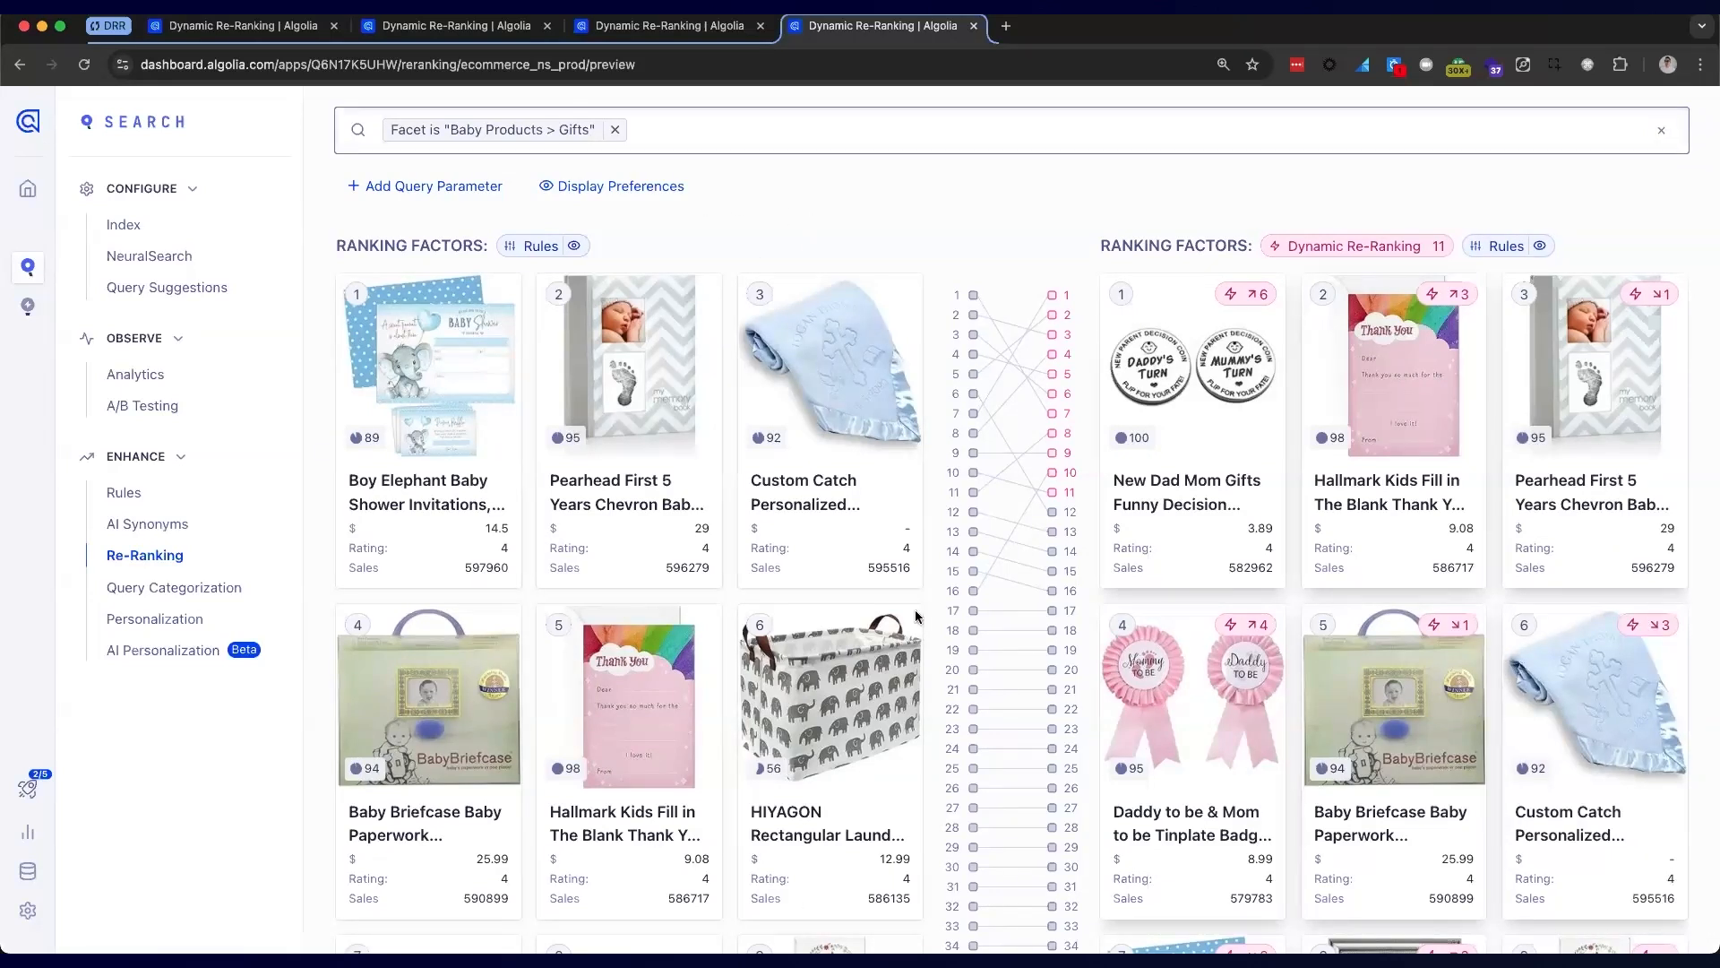
scroll(946, 555, up, 3)
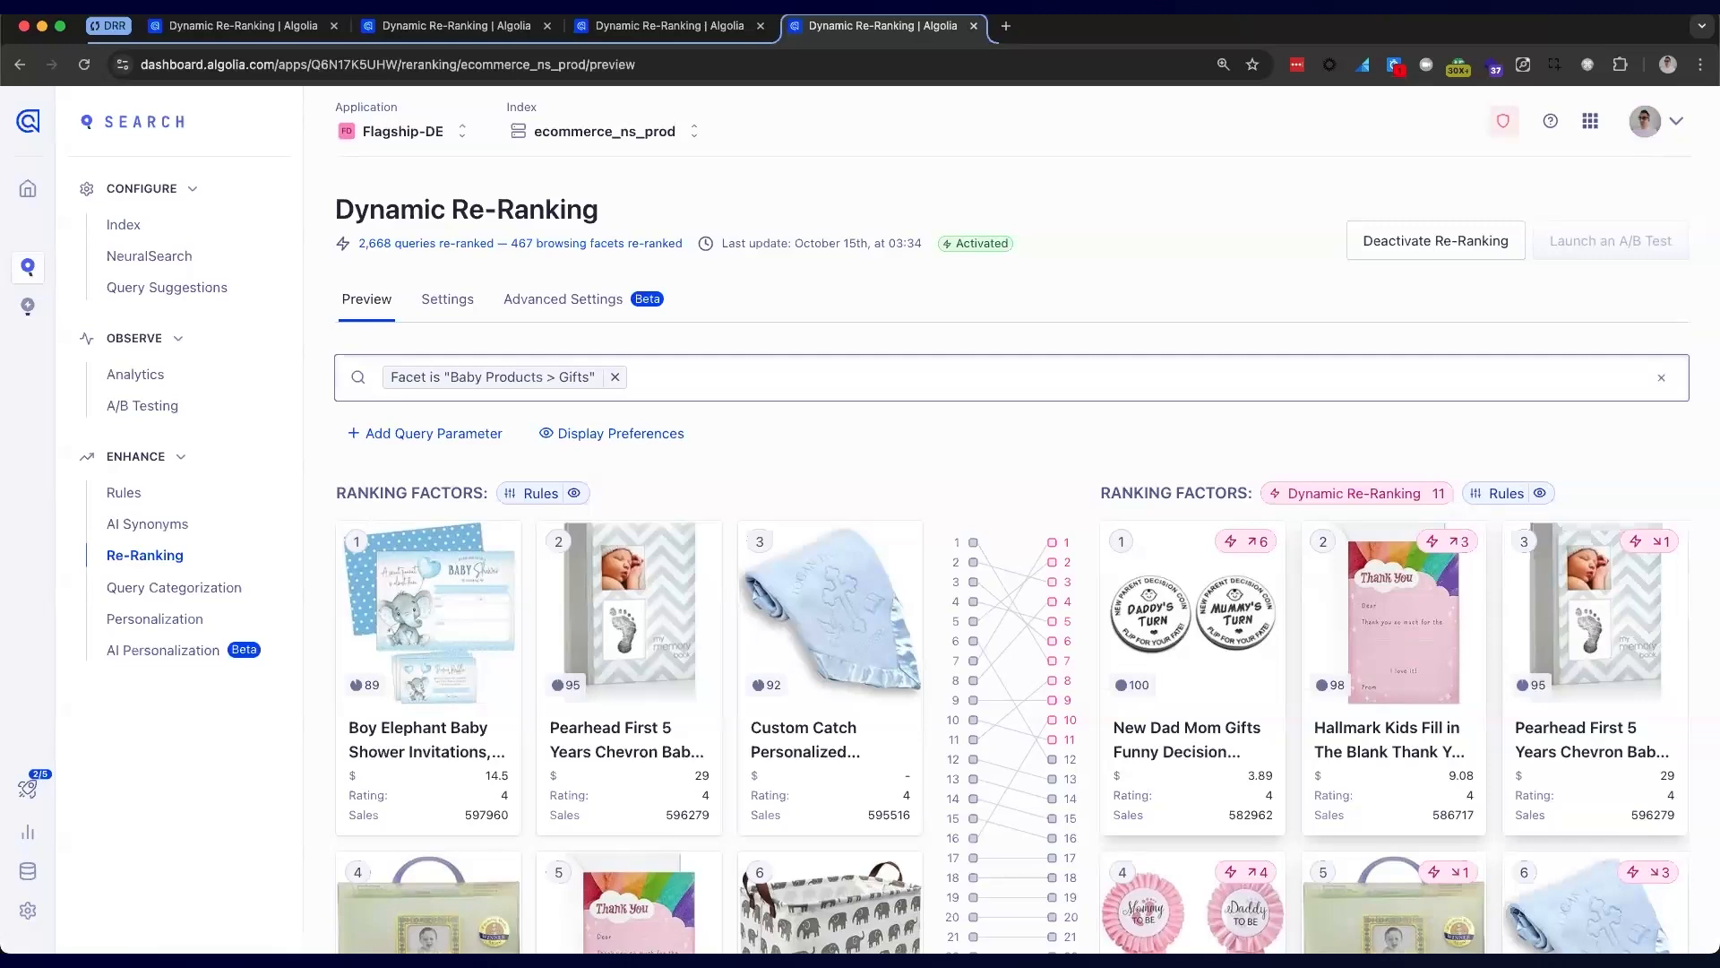
click(462, 306)
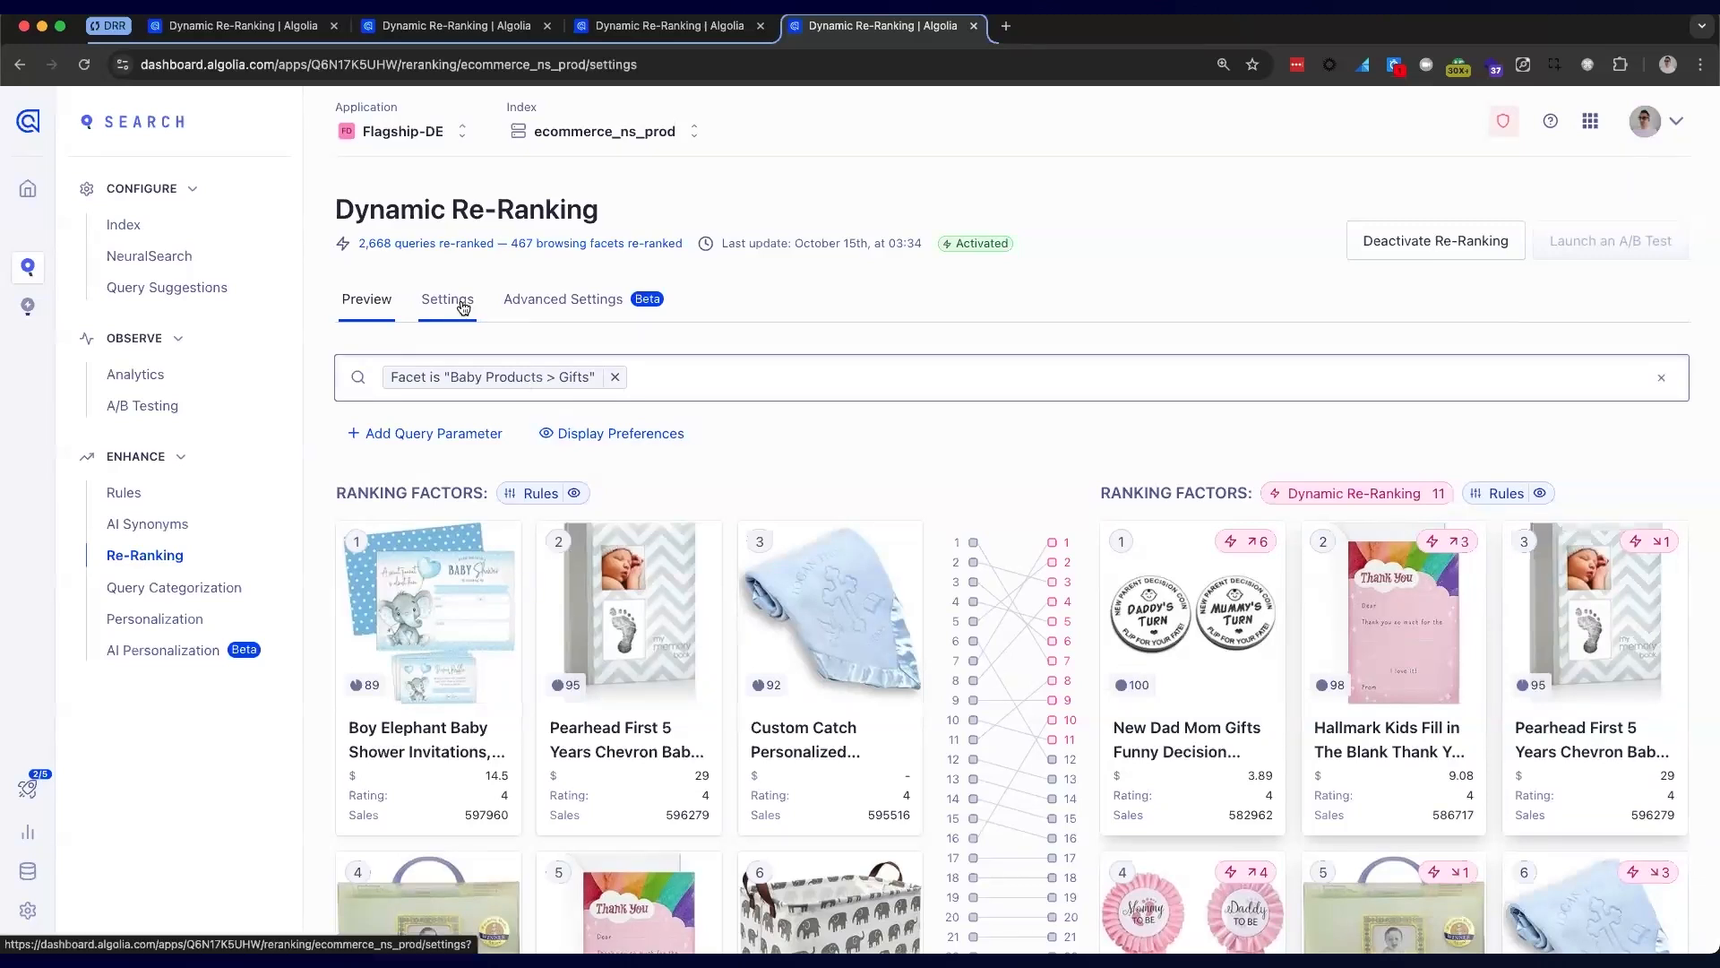
scroll(761, 683, down, 3)
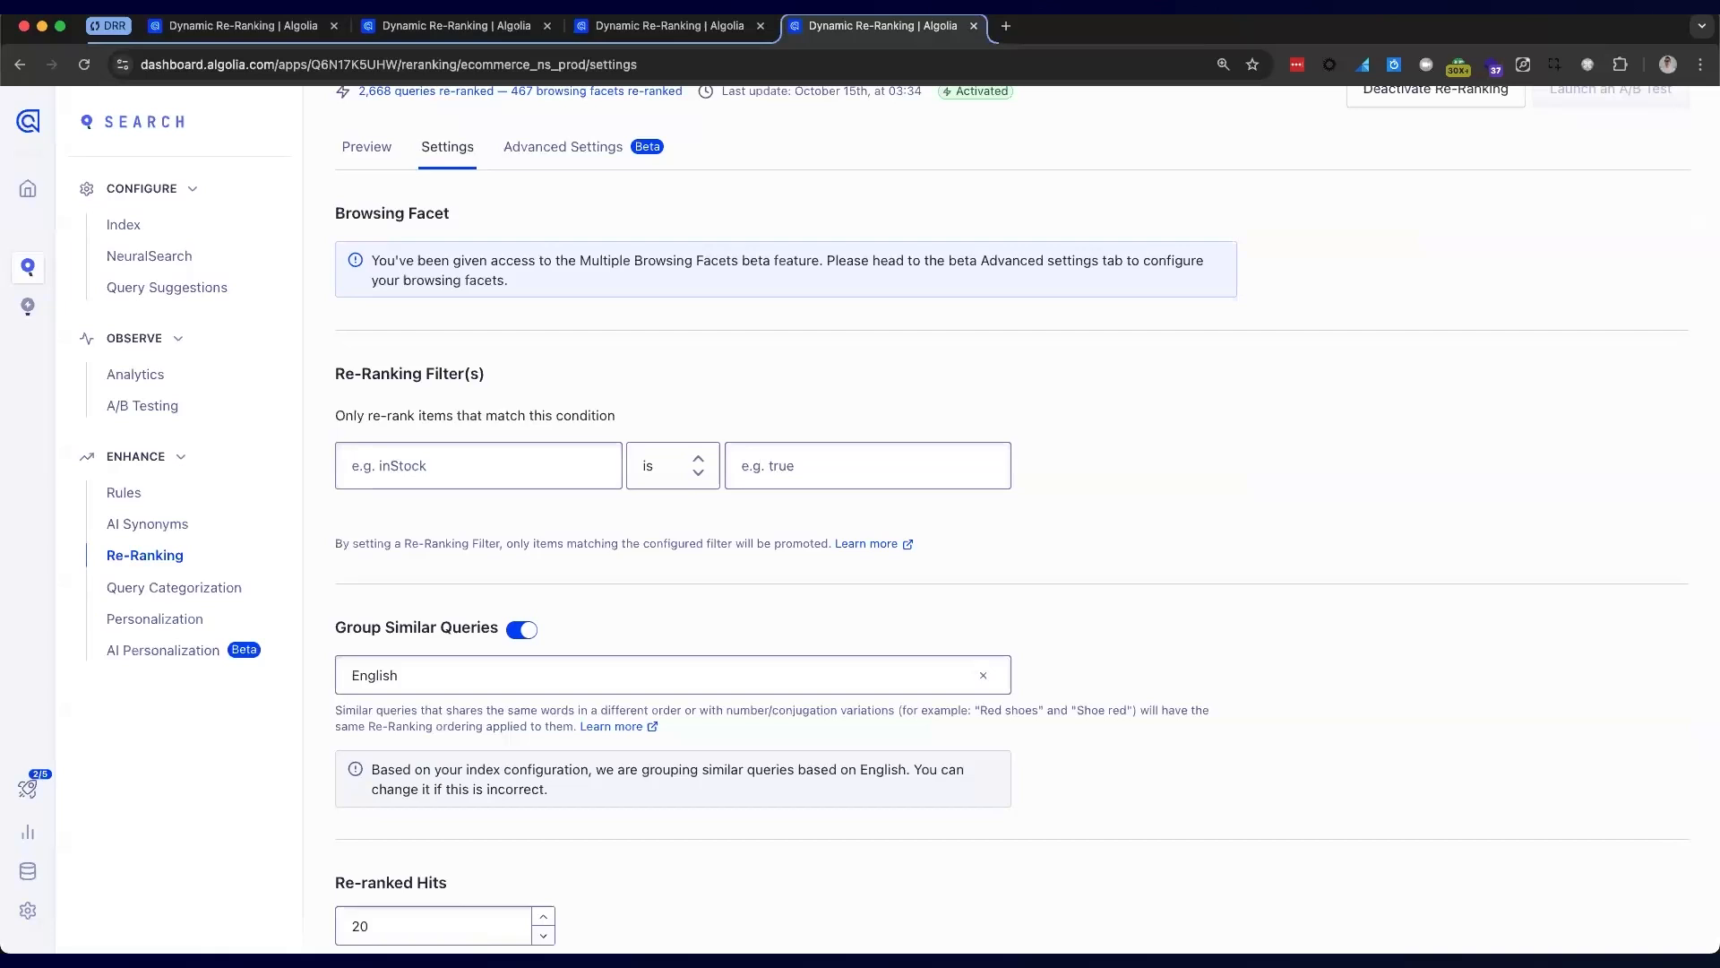
scroll(706, 685, down, 4)
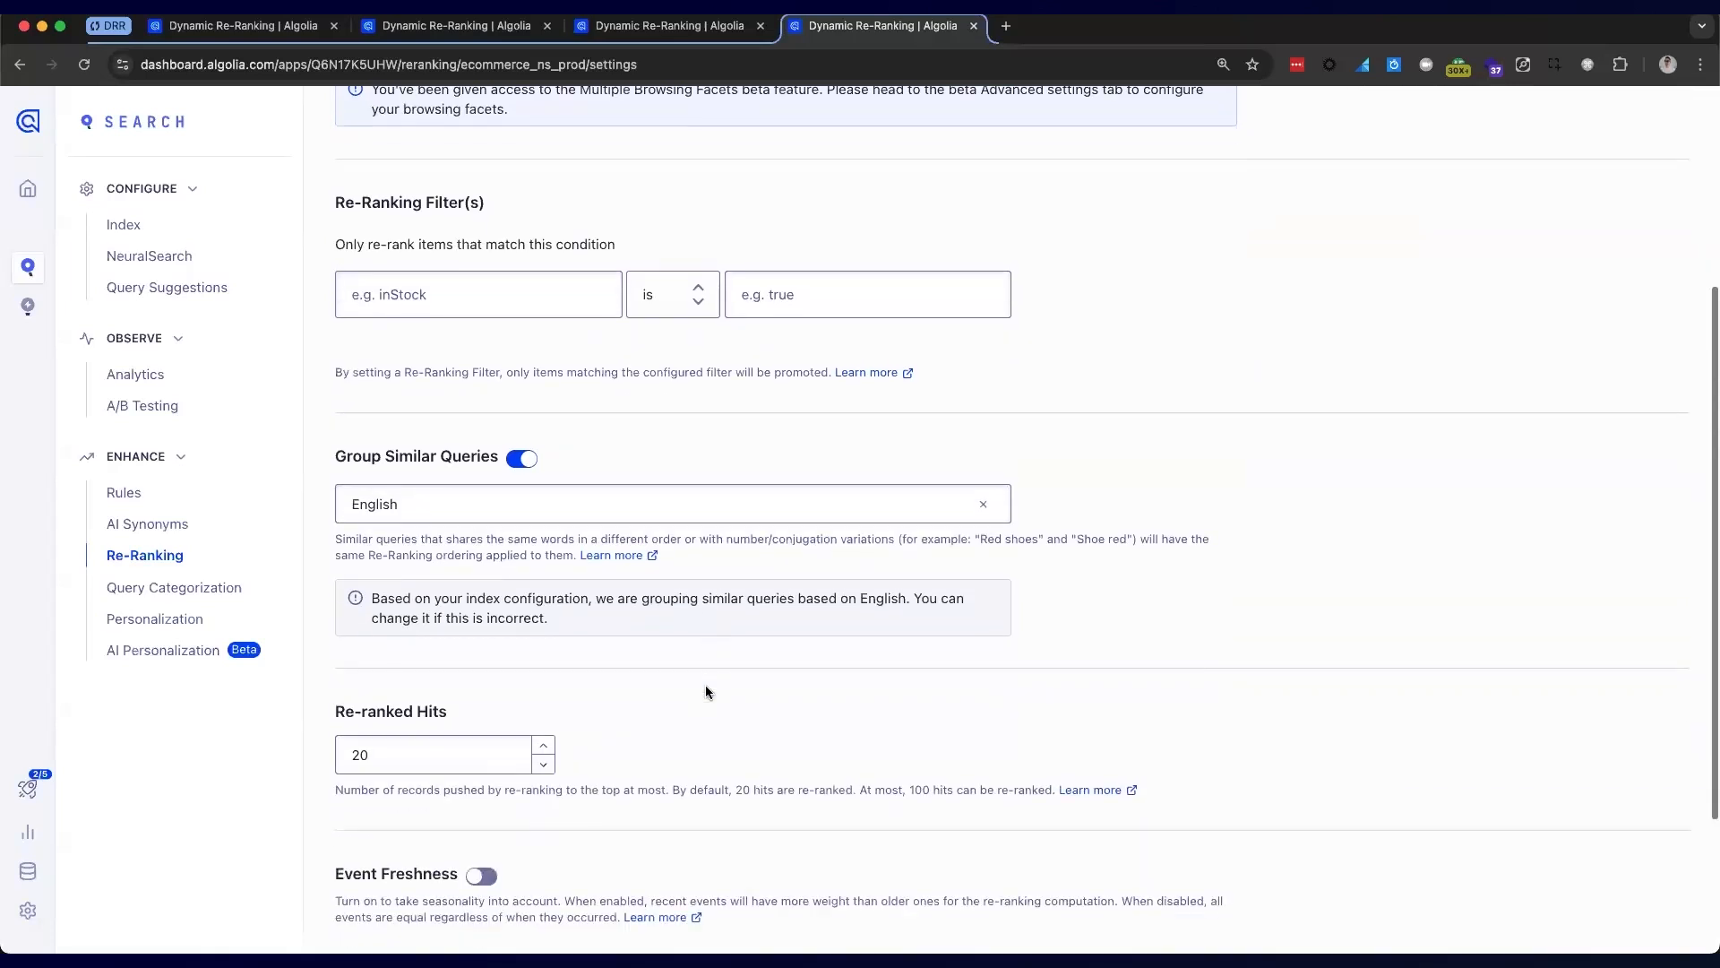
scroll(722, 626, up, 4)
scroll(729, 626, up, 1)
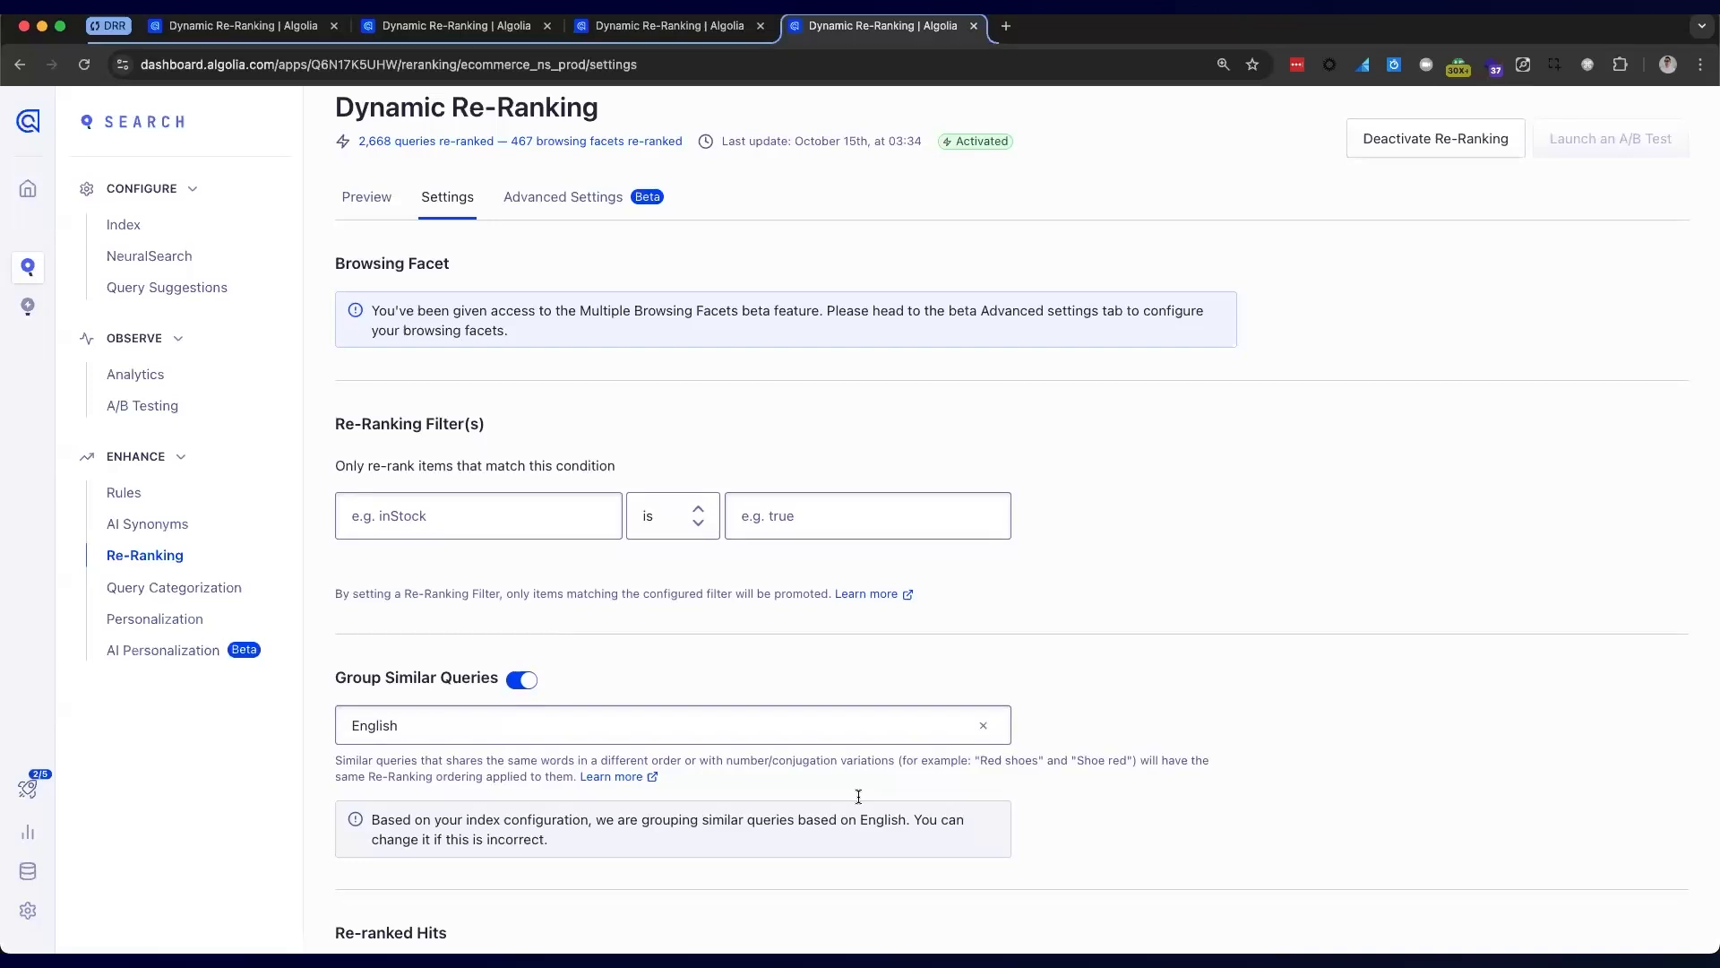
scroll(837, 687, down, 3)
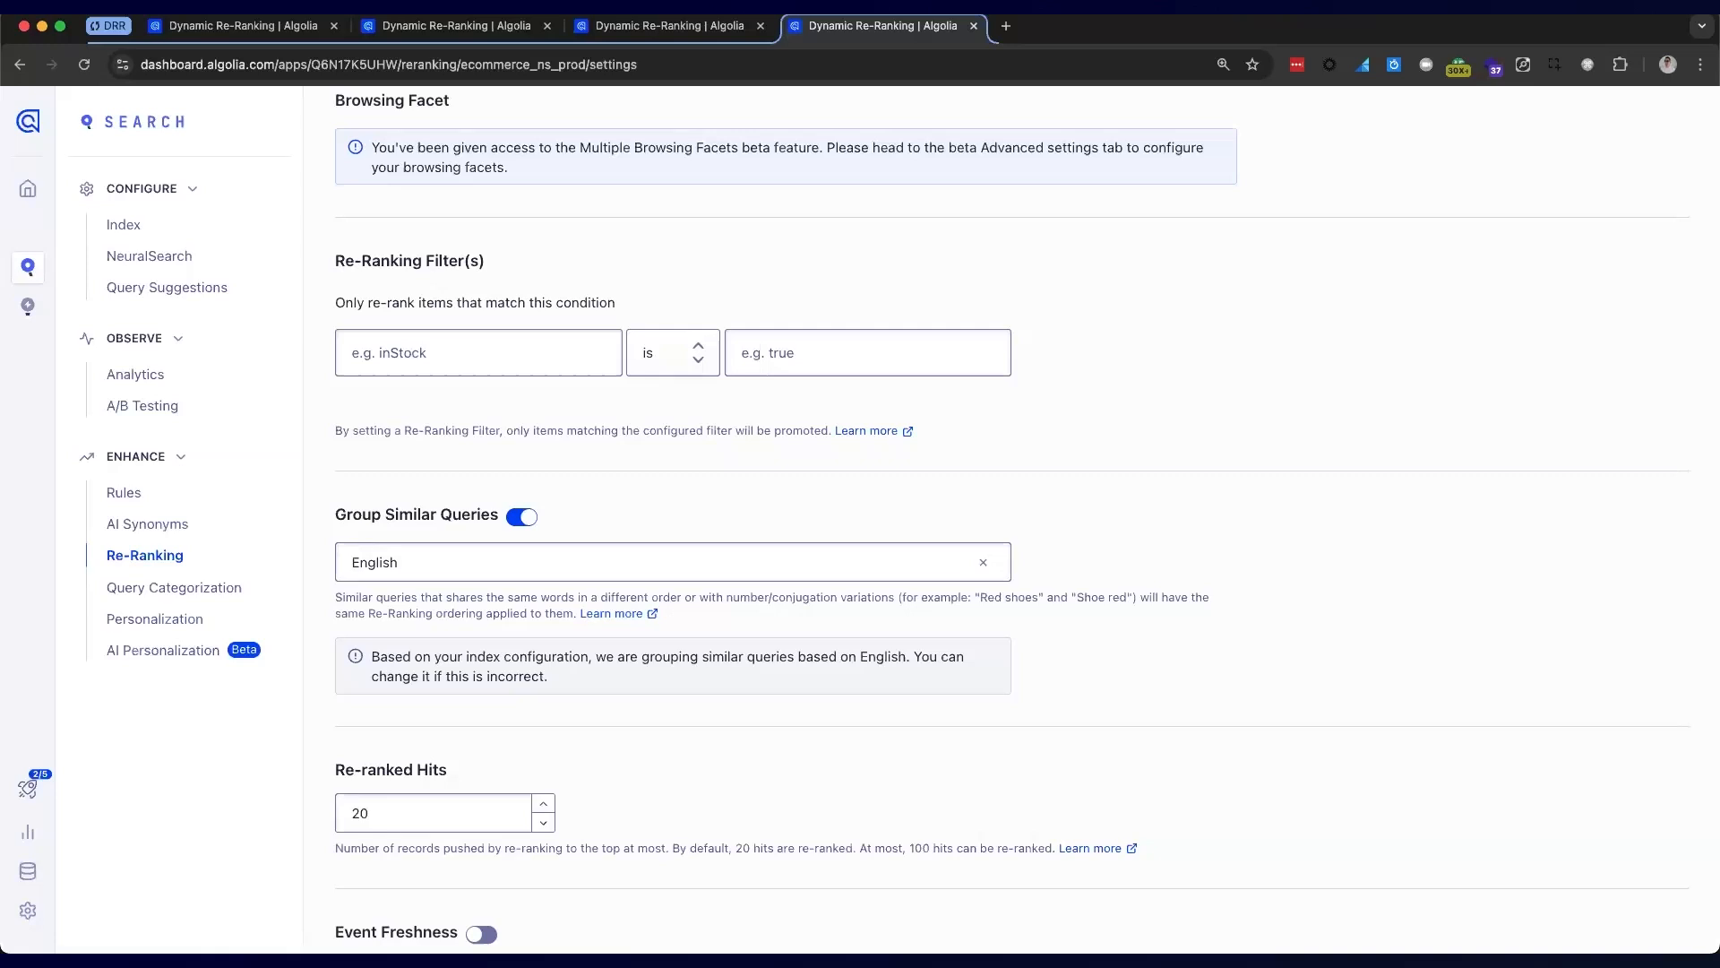
Set the re-ranking filter to discount is false, then return to the Preview
click(488, 347)
text(dis)
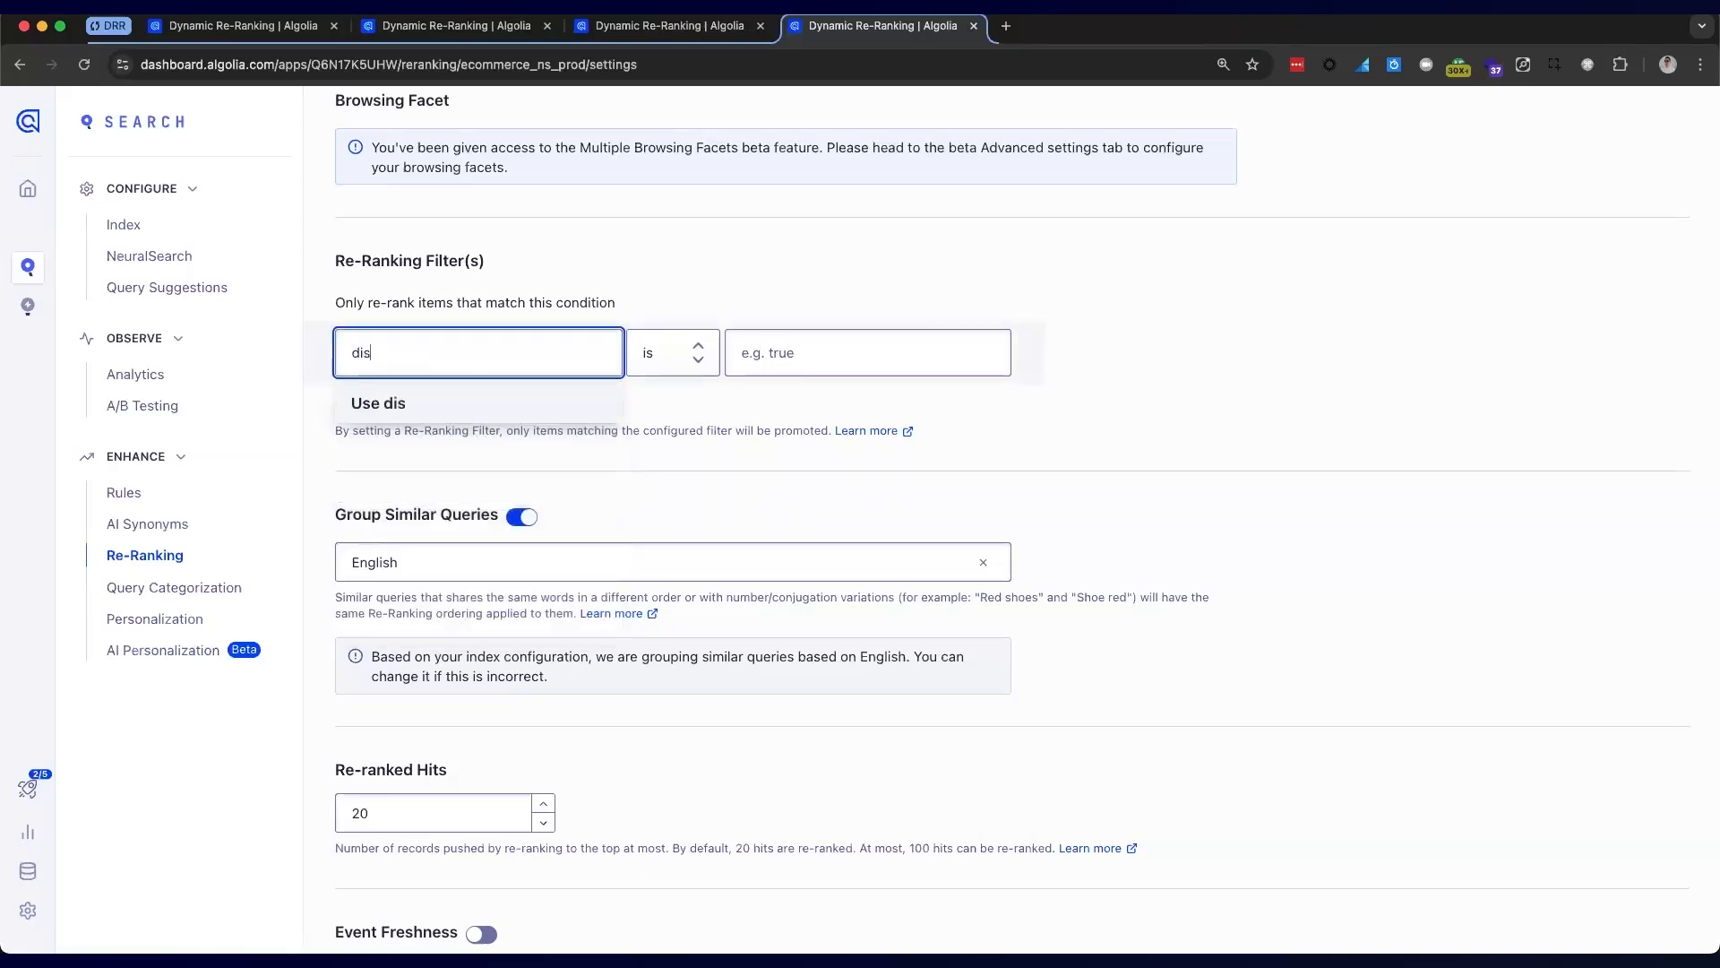
text(count)
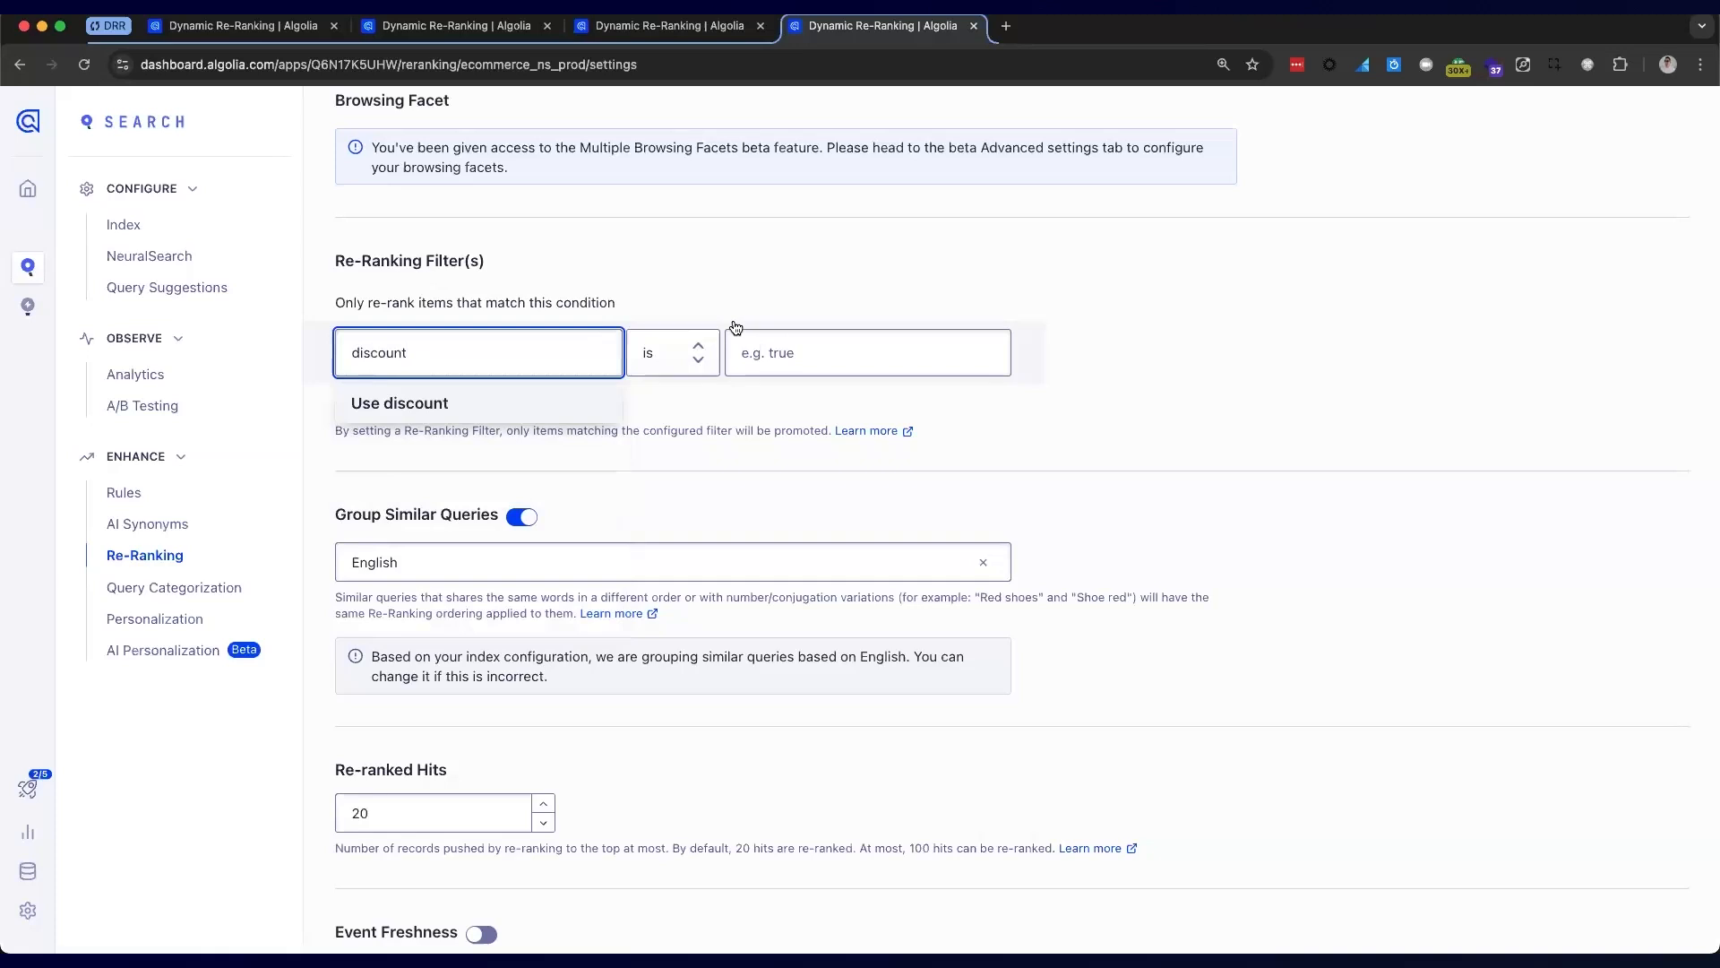
click(792, 345)
text(false)
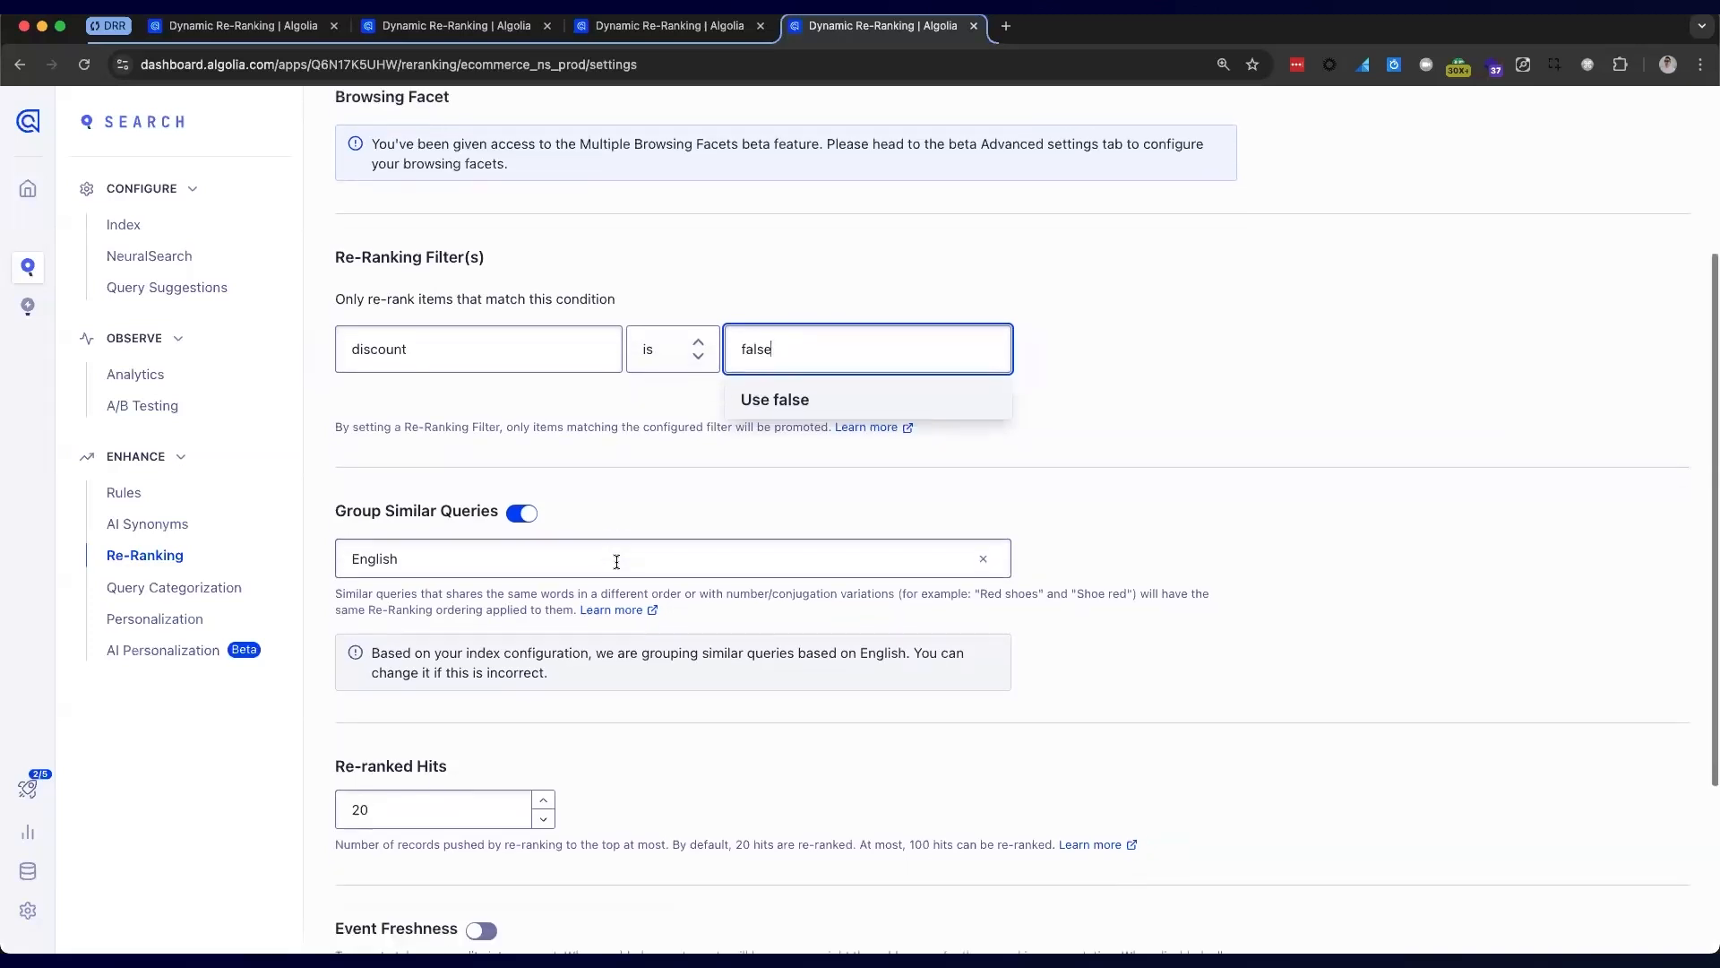
scroll(617, 562, down, 3)
click(358, 453)
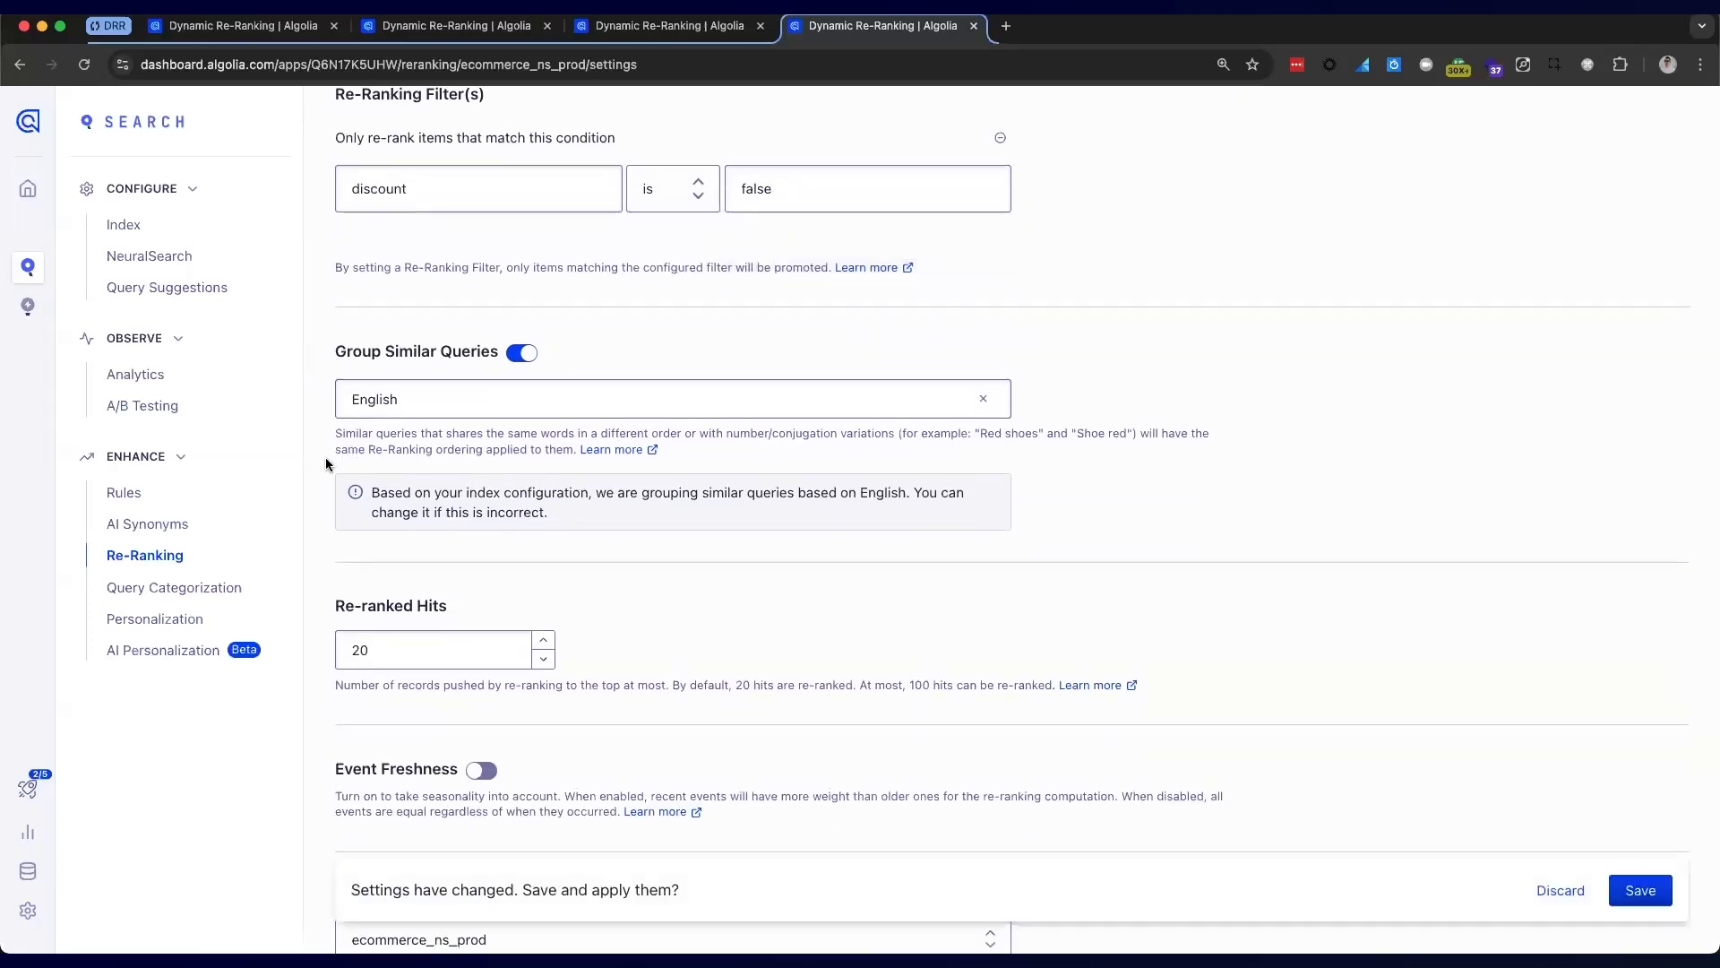
scroll(324, 462, down, 2)
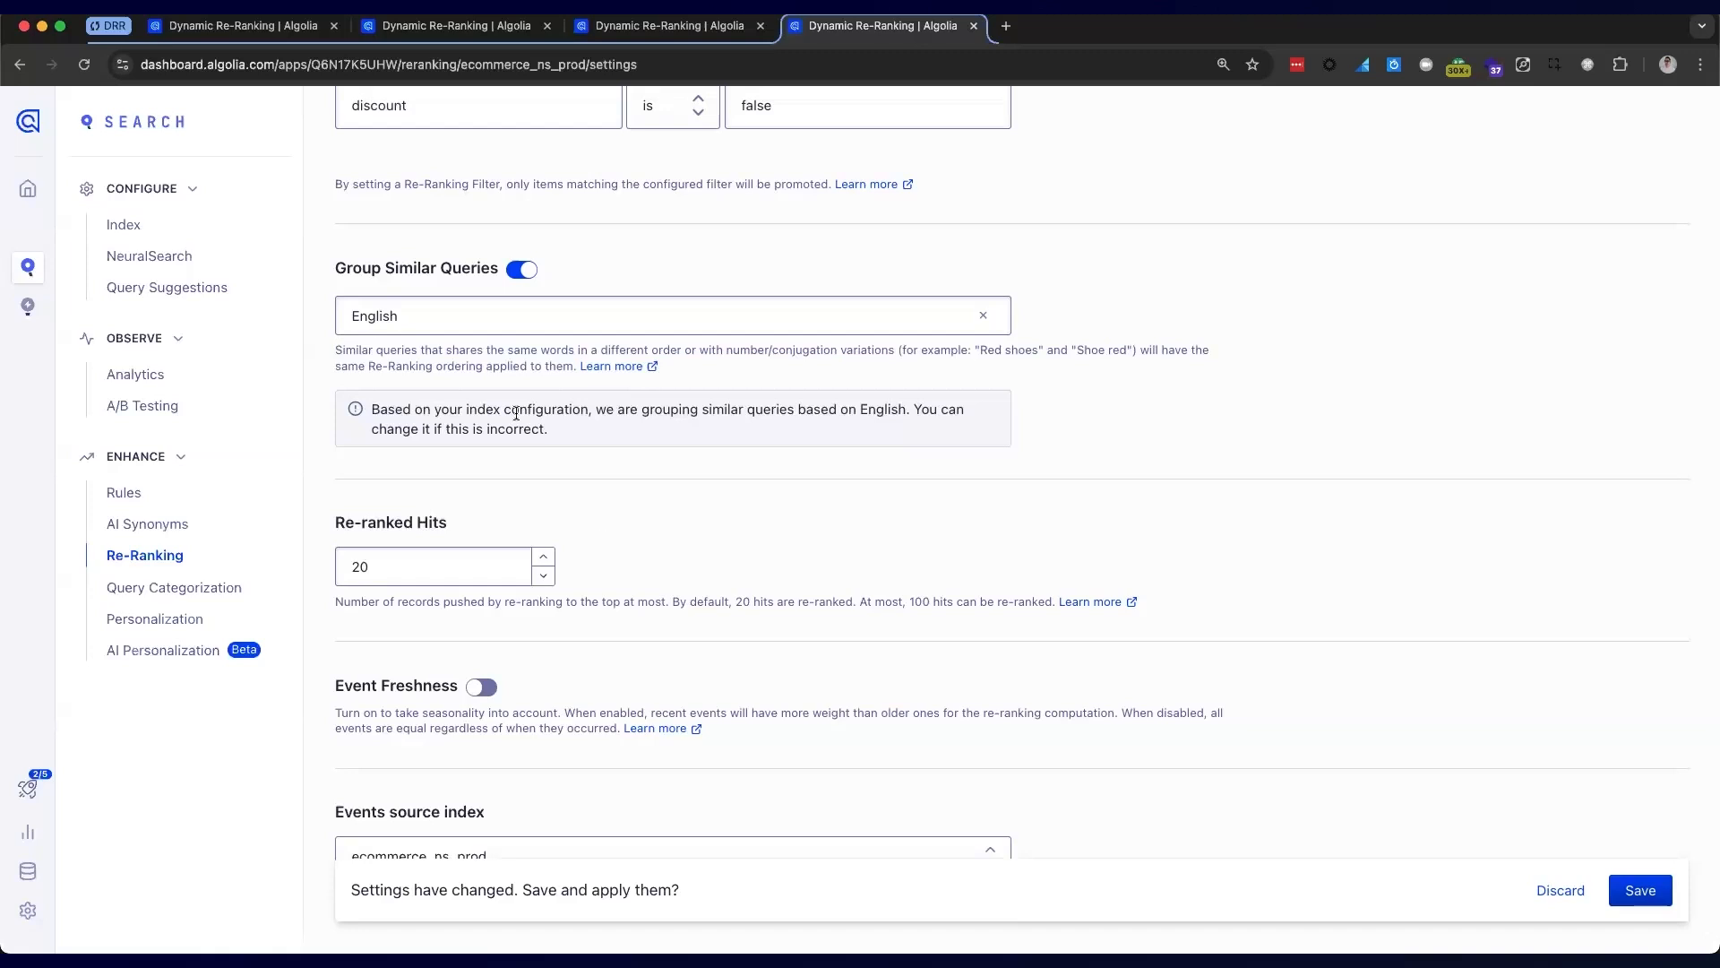
scroll(512, 418, up, 5)
click(363, 250)
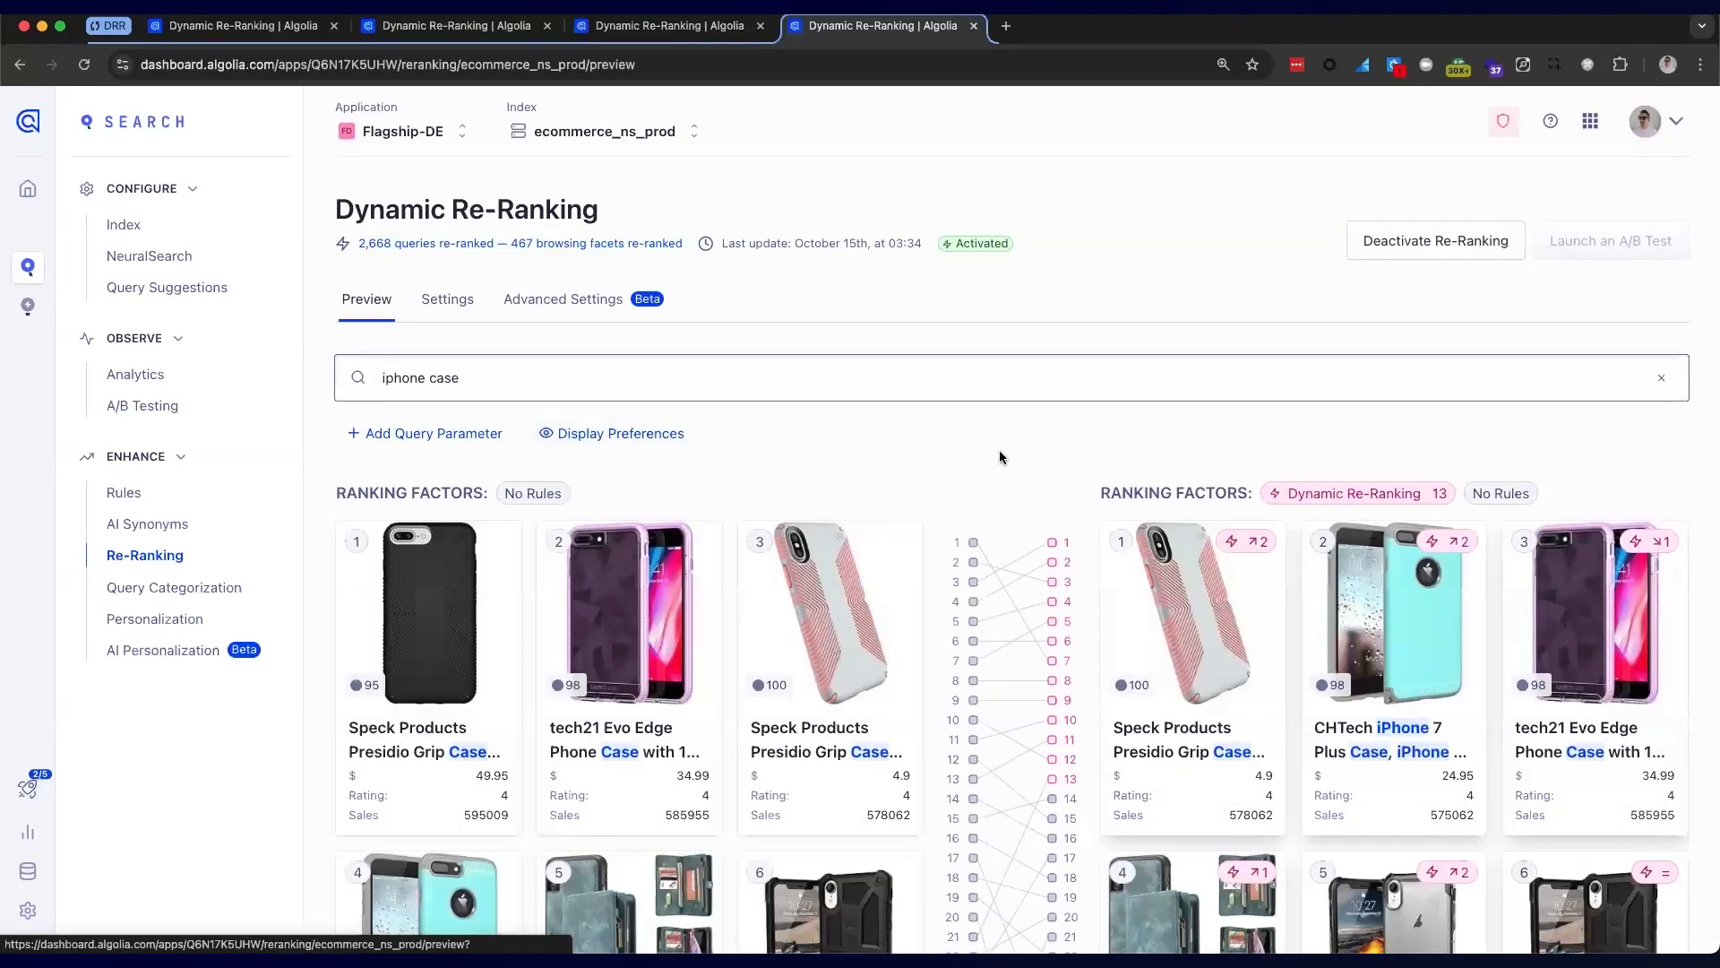
Scroll through the re-ranked 'iphone case' results with 13 items moved
scroll(1053, 461, down, 3)
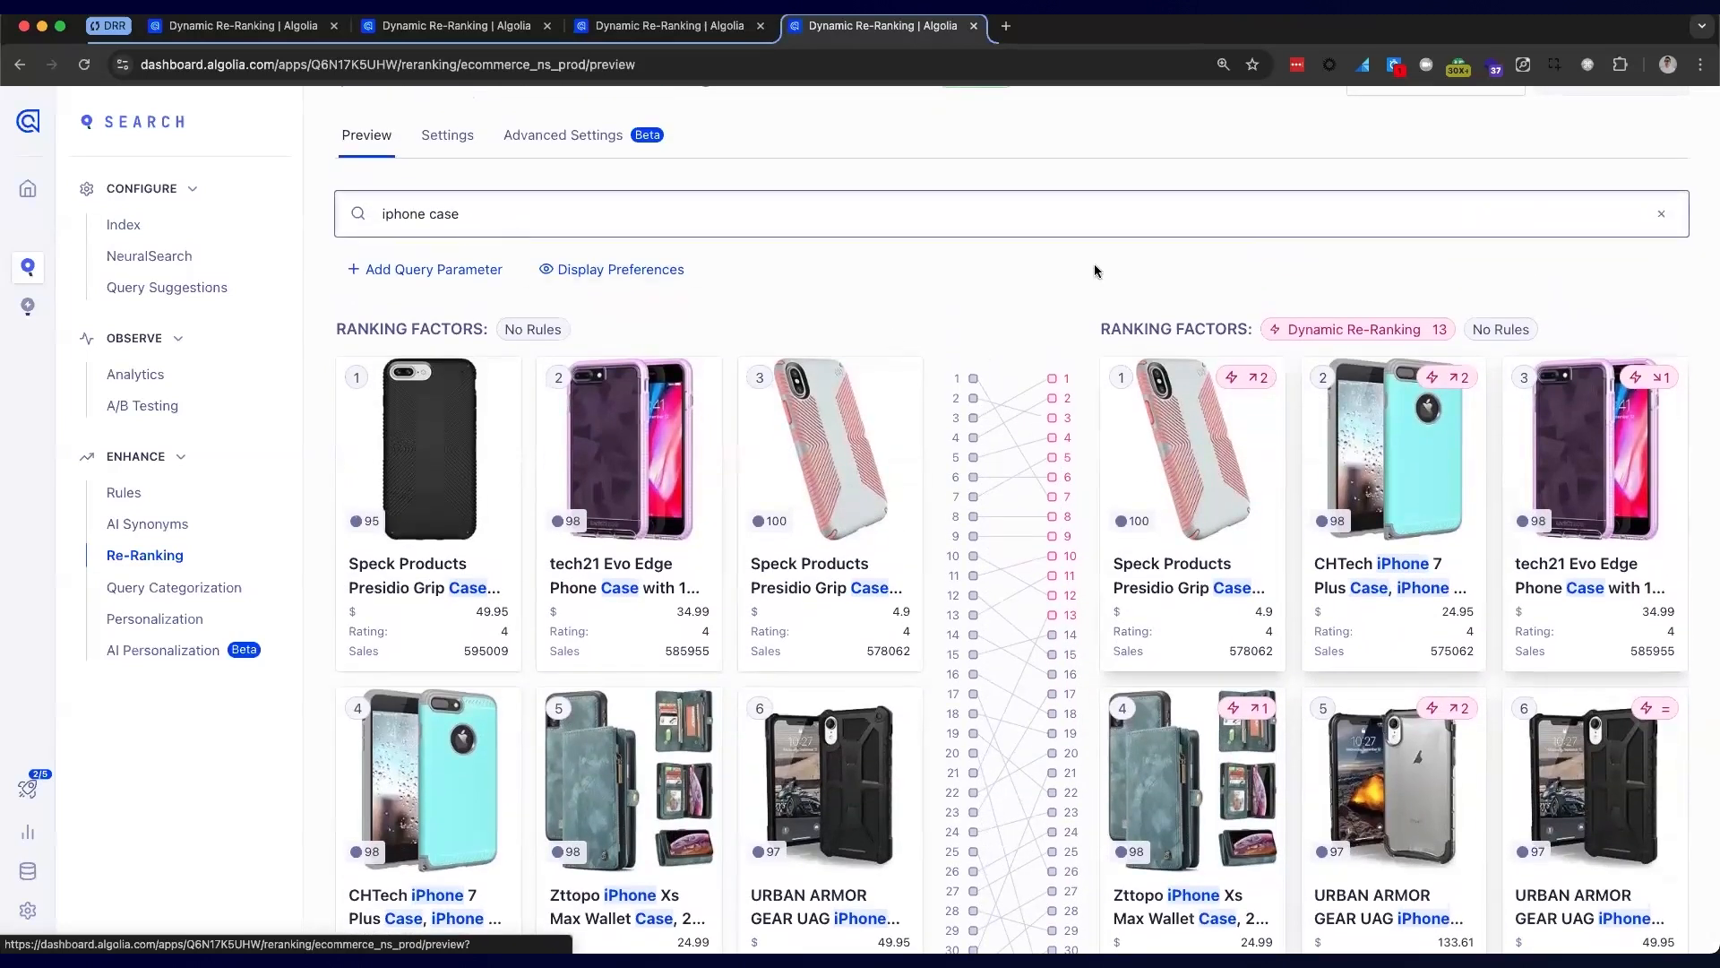
mouse_move(1421, 328)
scroll(627, 322, up, 2)
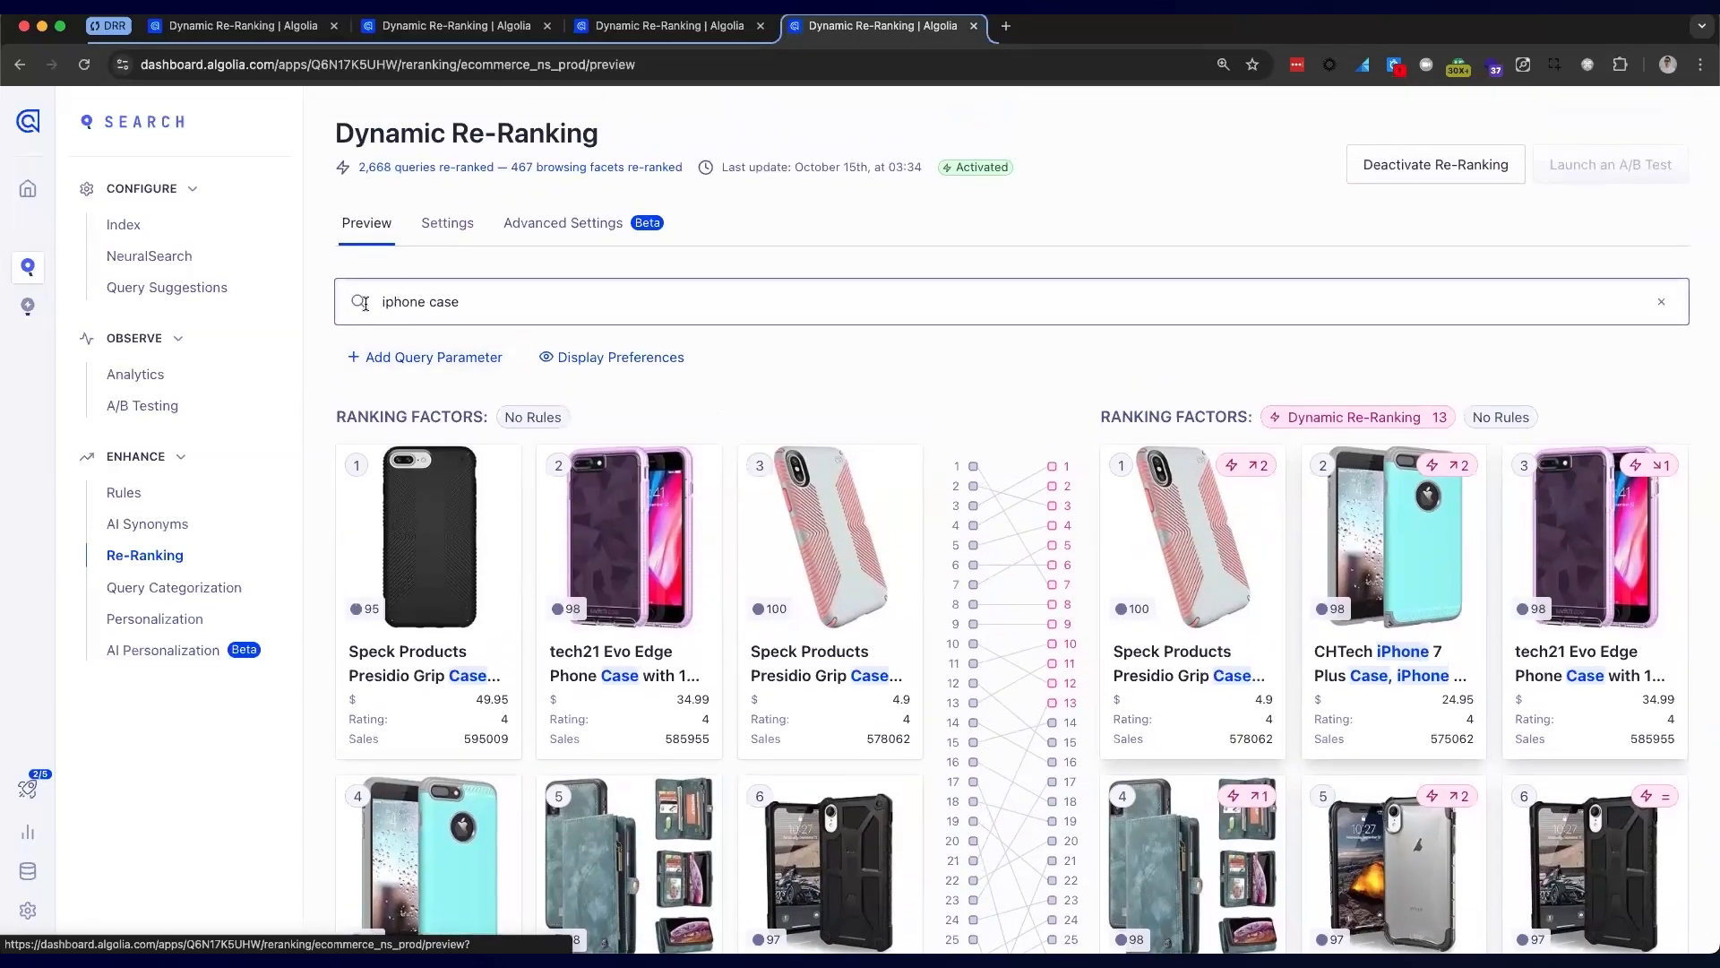
Replace the query with 'case ip' and preview the re-ranked 'case iphone' results
click(460, 306)
key(BackSpace)
text(cae)
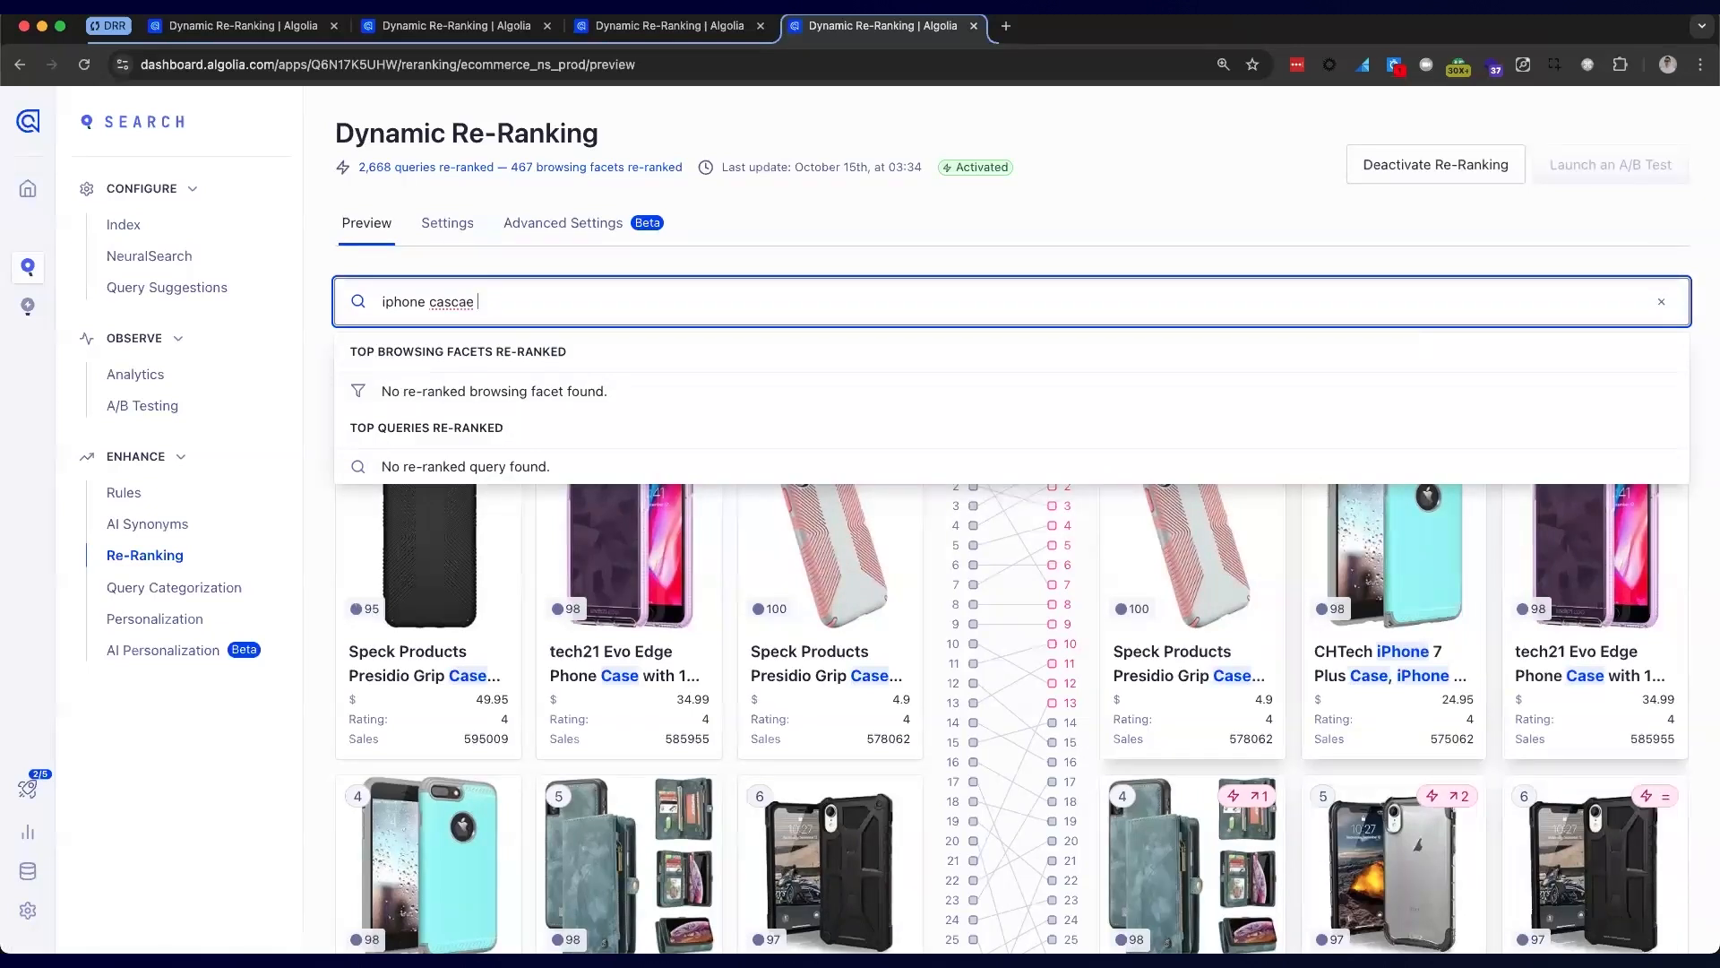
key(BackSpace)
key(BackSpace)
key(BackSpace)
key(BackSpace)
key(BackSpace)
key(BackSpace)
key(BackSpace)
key(BackSpace)
key(BackSpace)
key(BackSpace)
key(BackSpace)
key(BackSpace)
key(BackSpace)
key(BackSpace)
text(case ip)
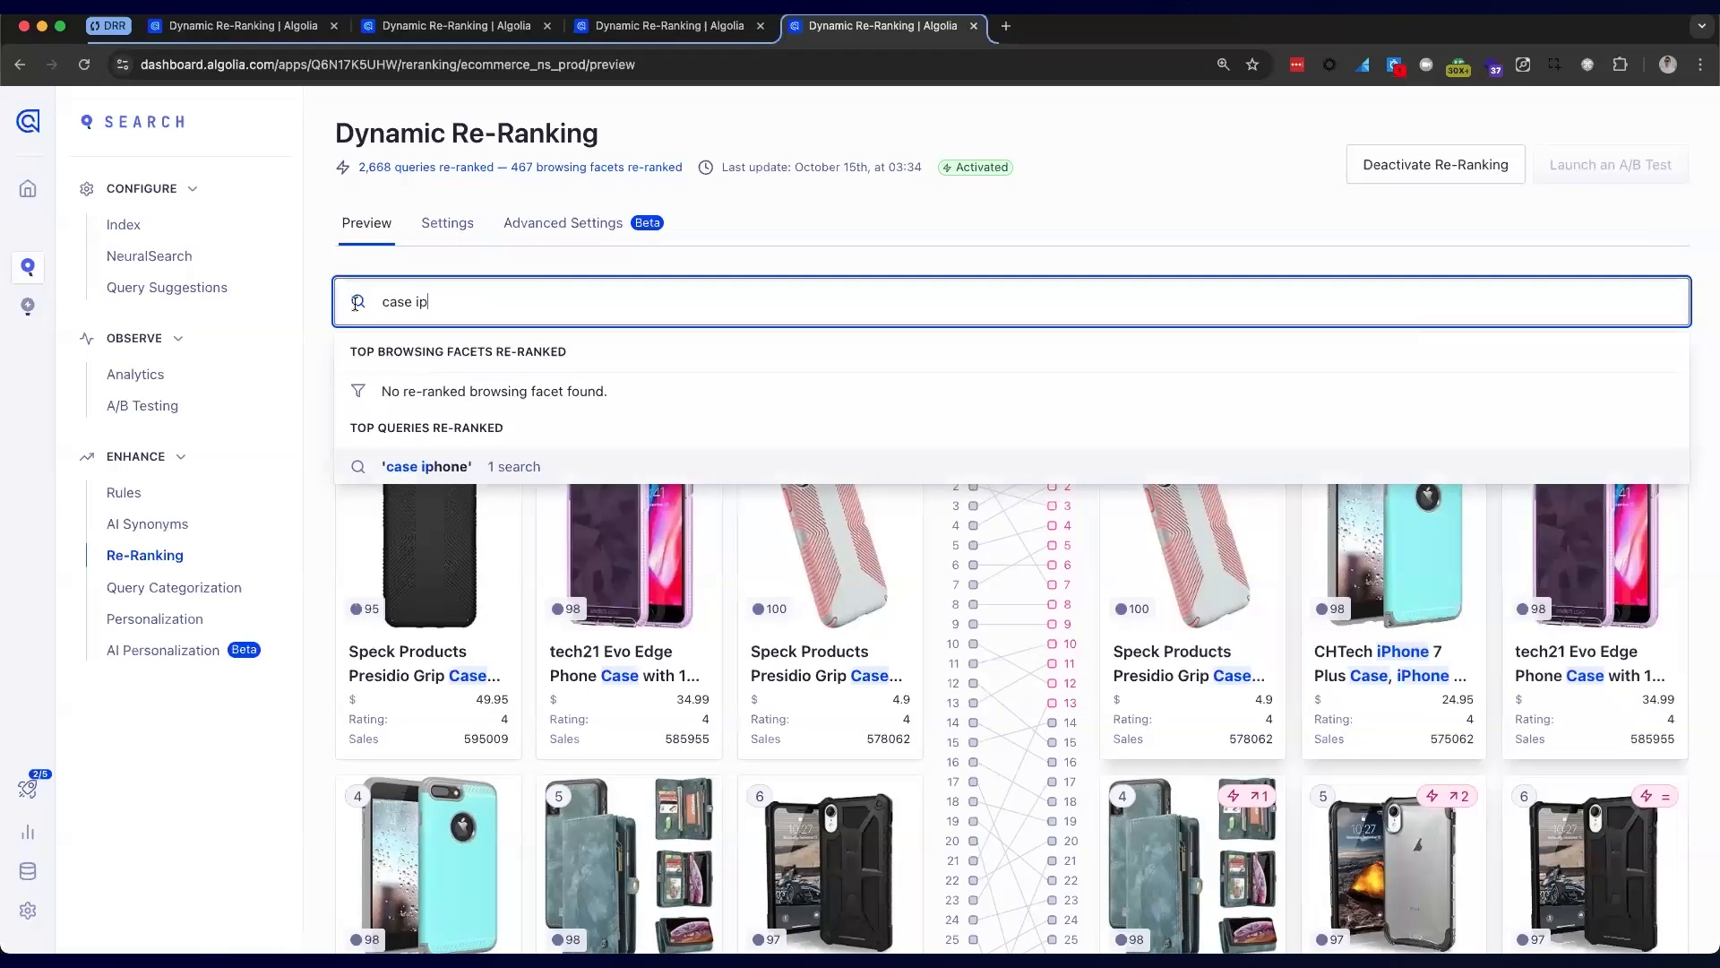
click(432, 466)
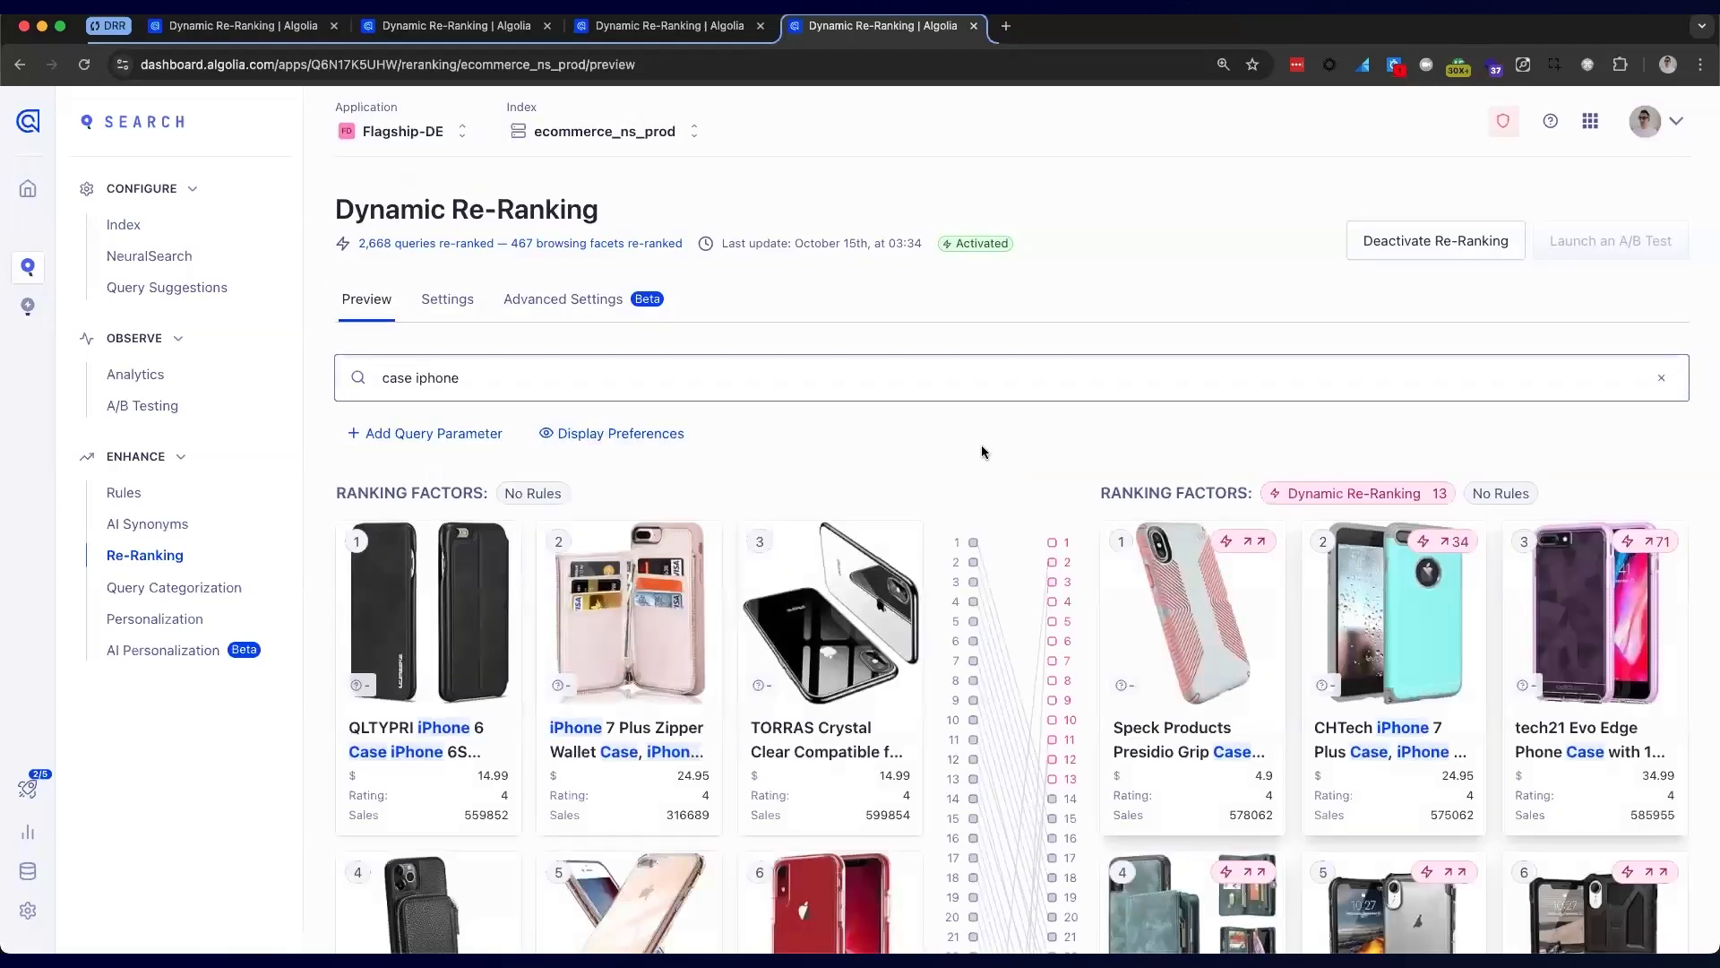
scroll(981, 445, down, 3)
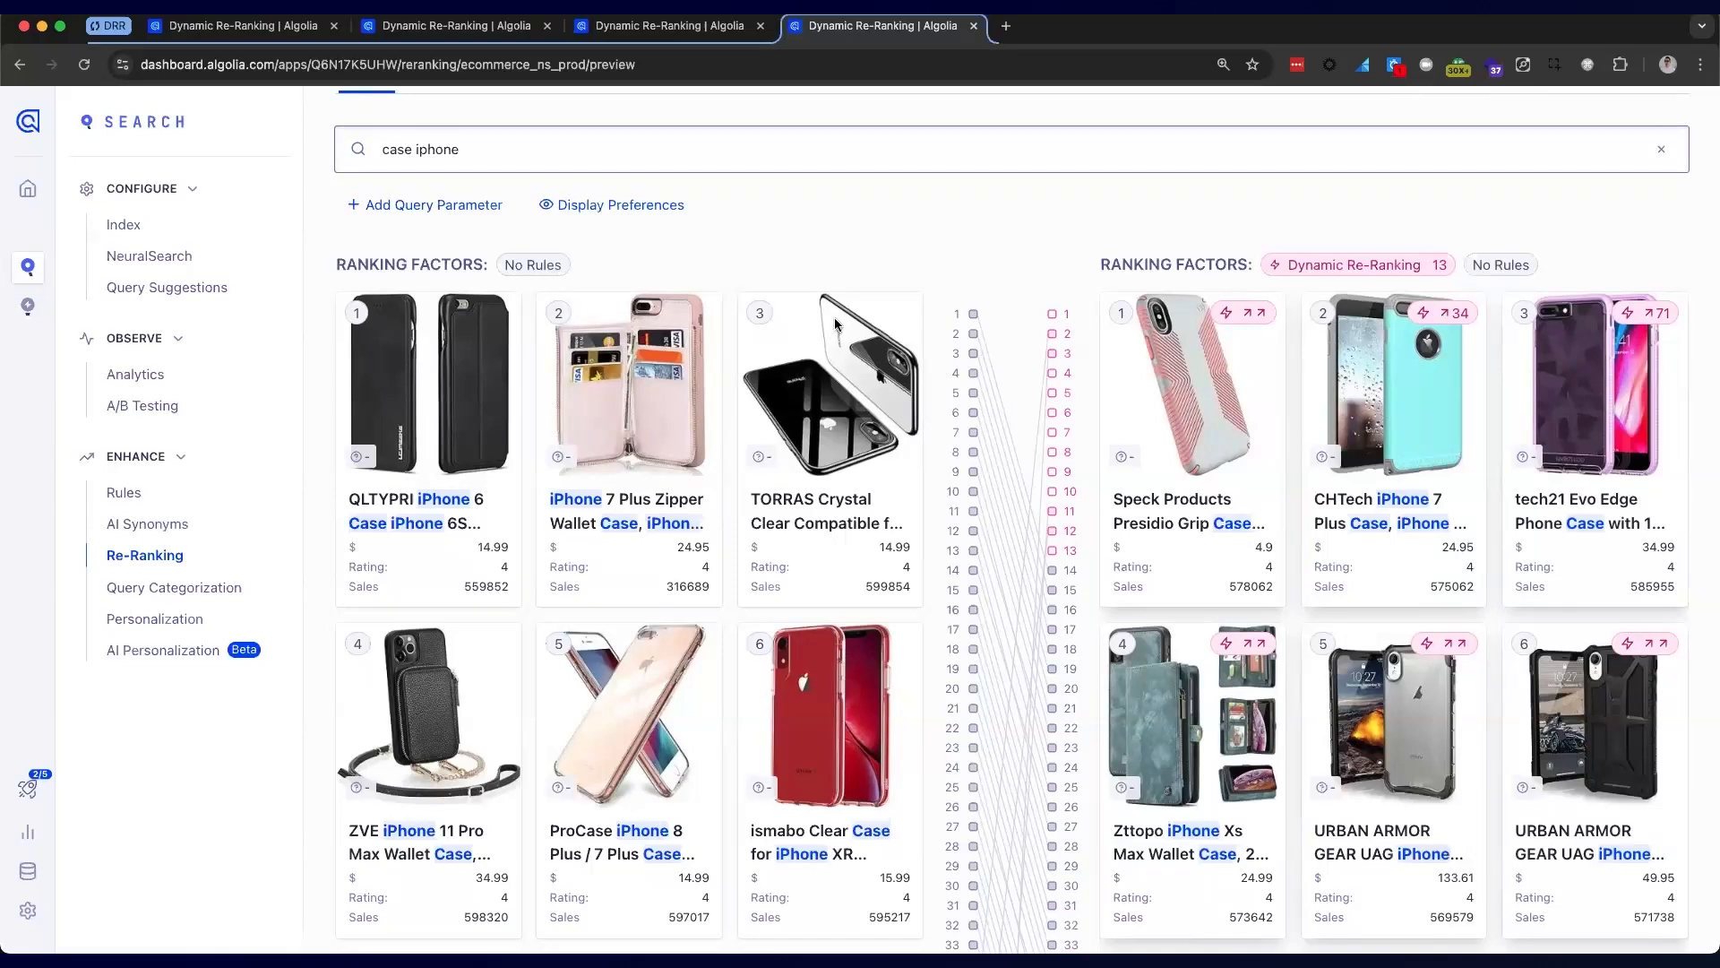
scroll(829, 316, up, 3)
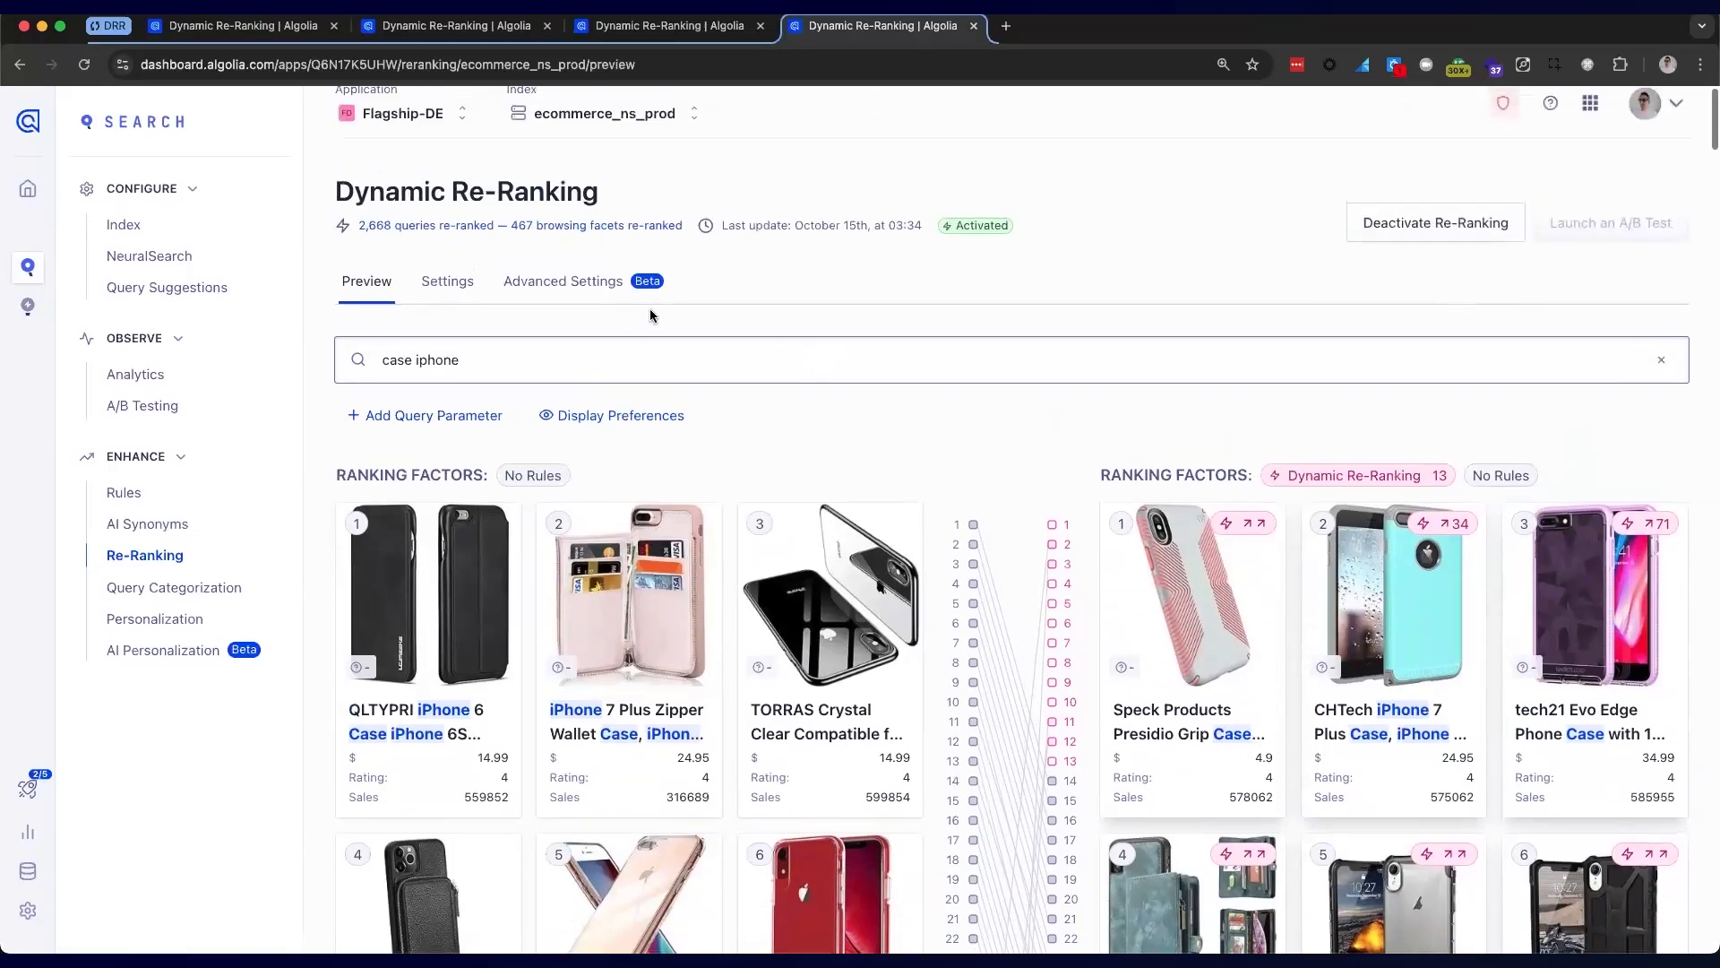
In the re-ranking Settings, switch on Event Freshness, leaving the change unsaved
click(454, 282)
scroll(612, 612, down, 6)
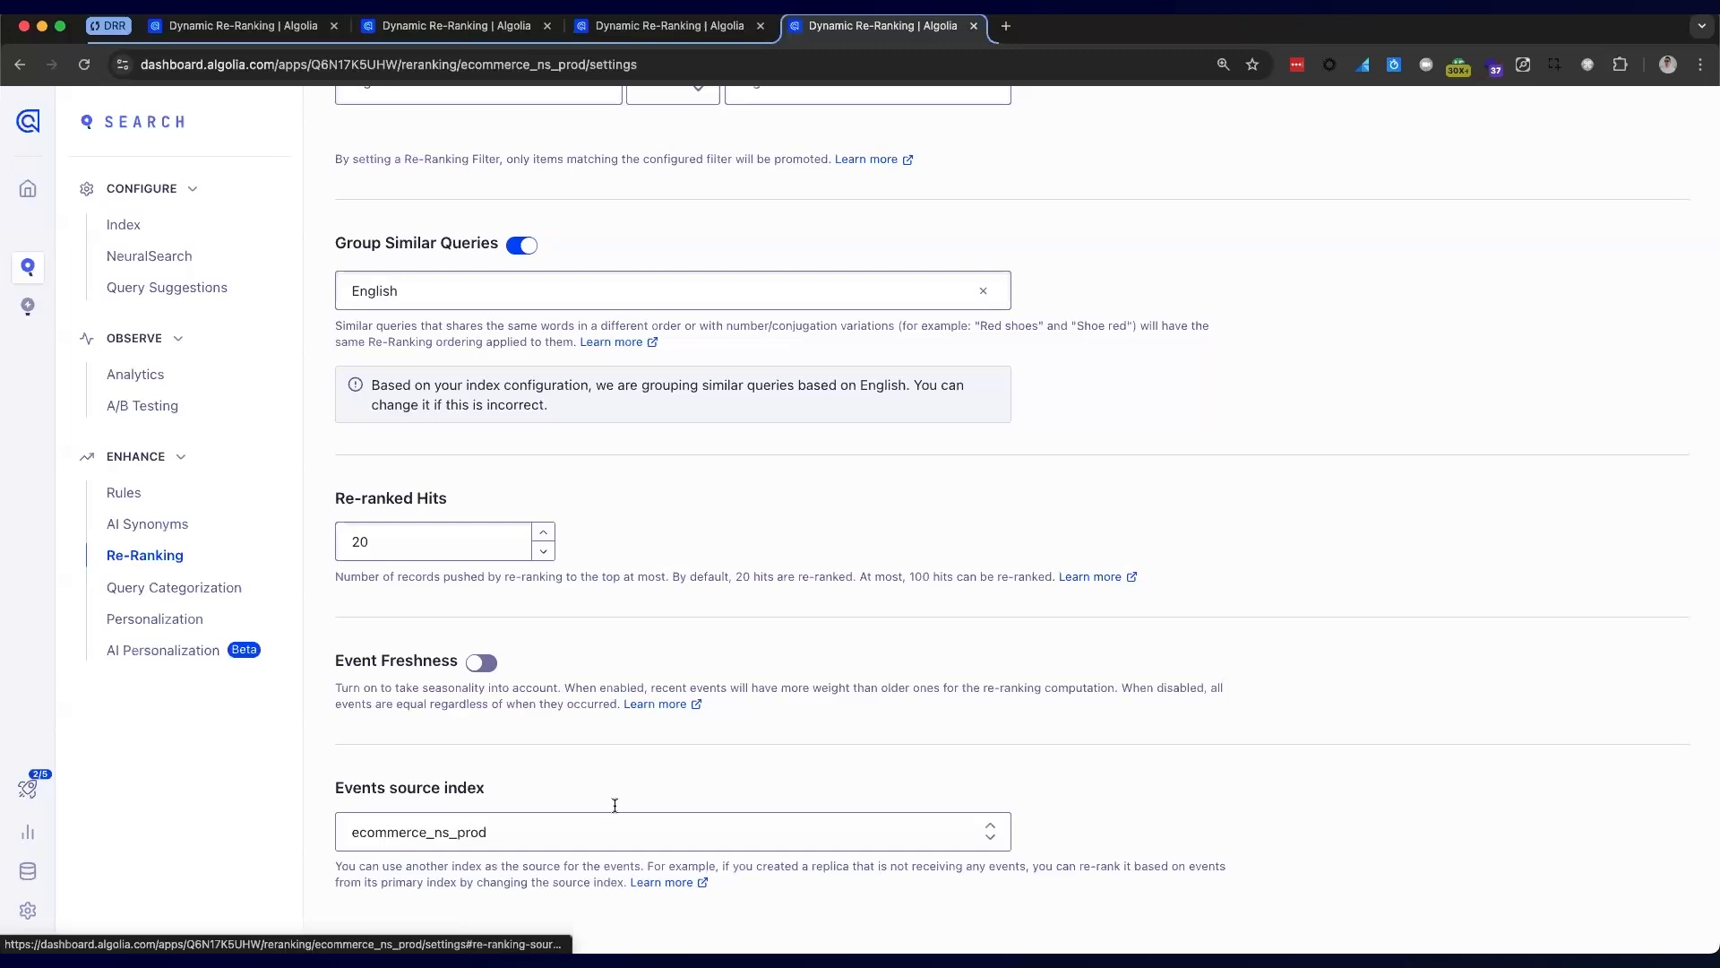
click(485, 664)
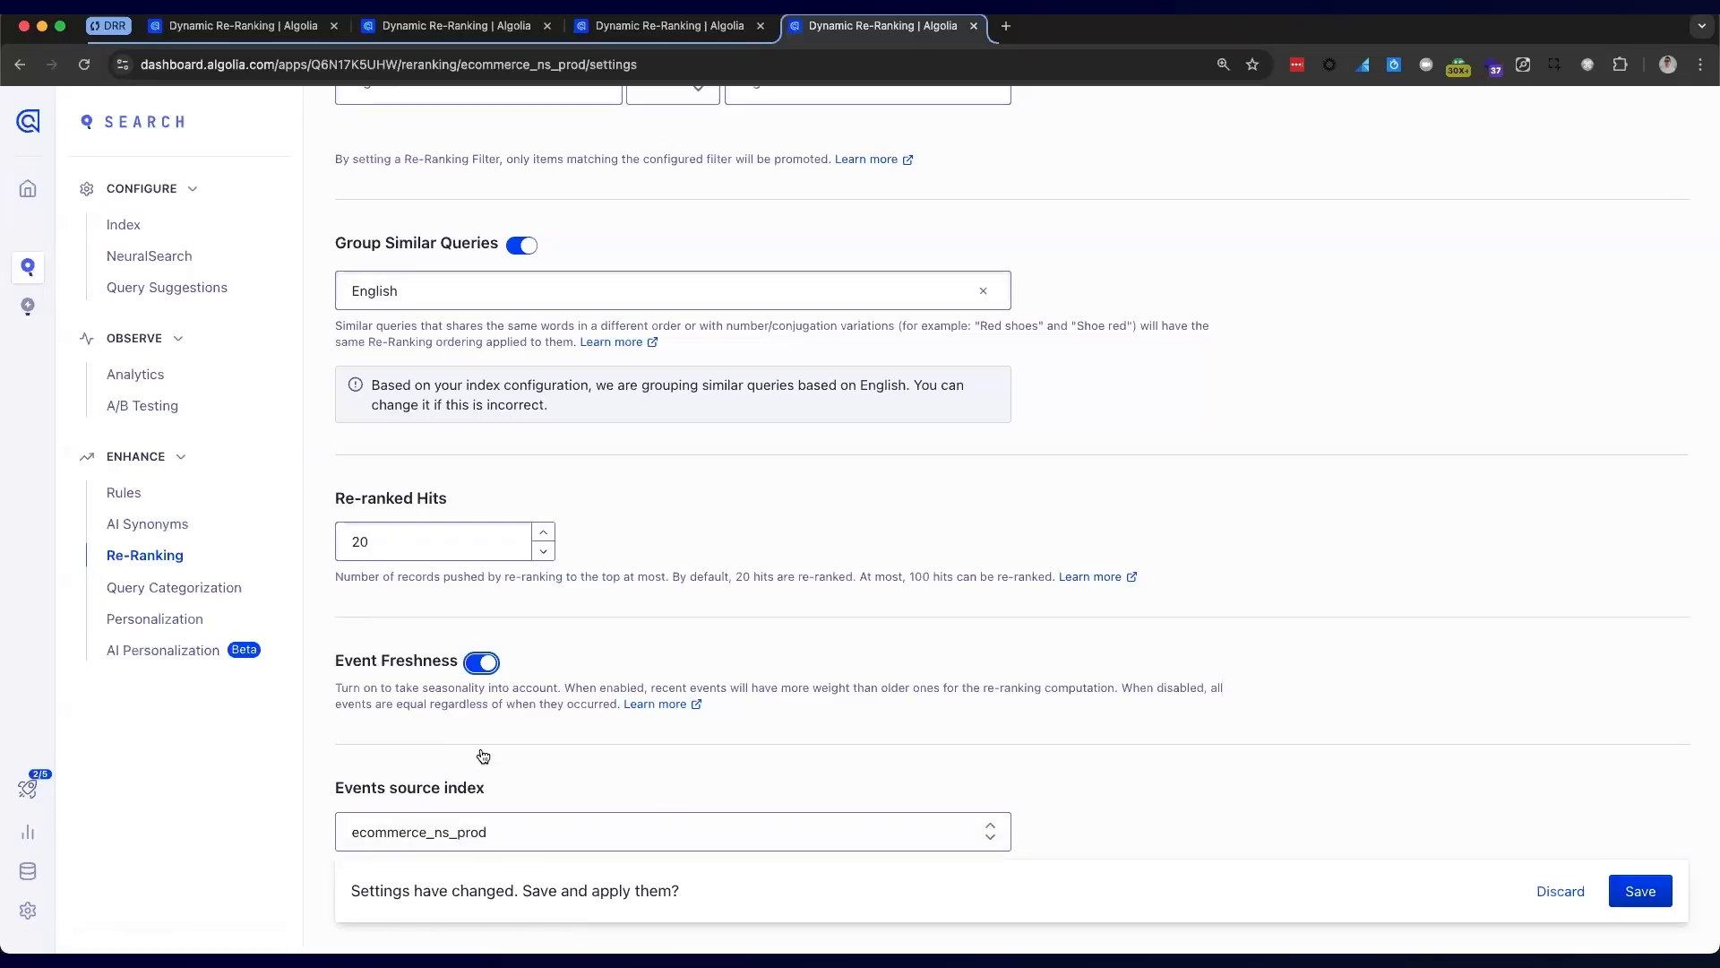
scroll(475, 761, down, 2)
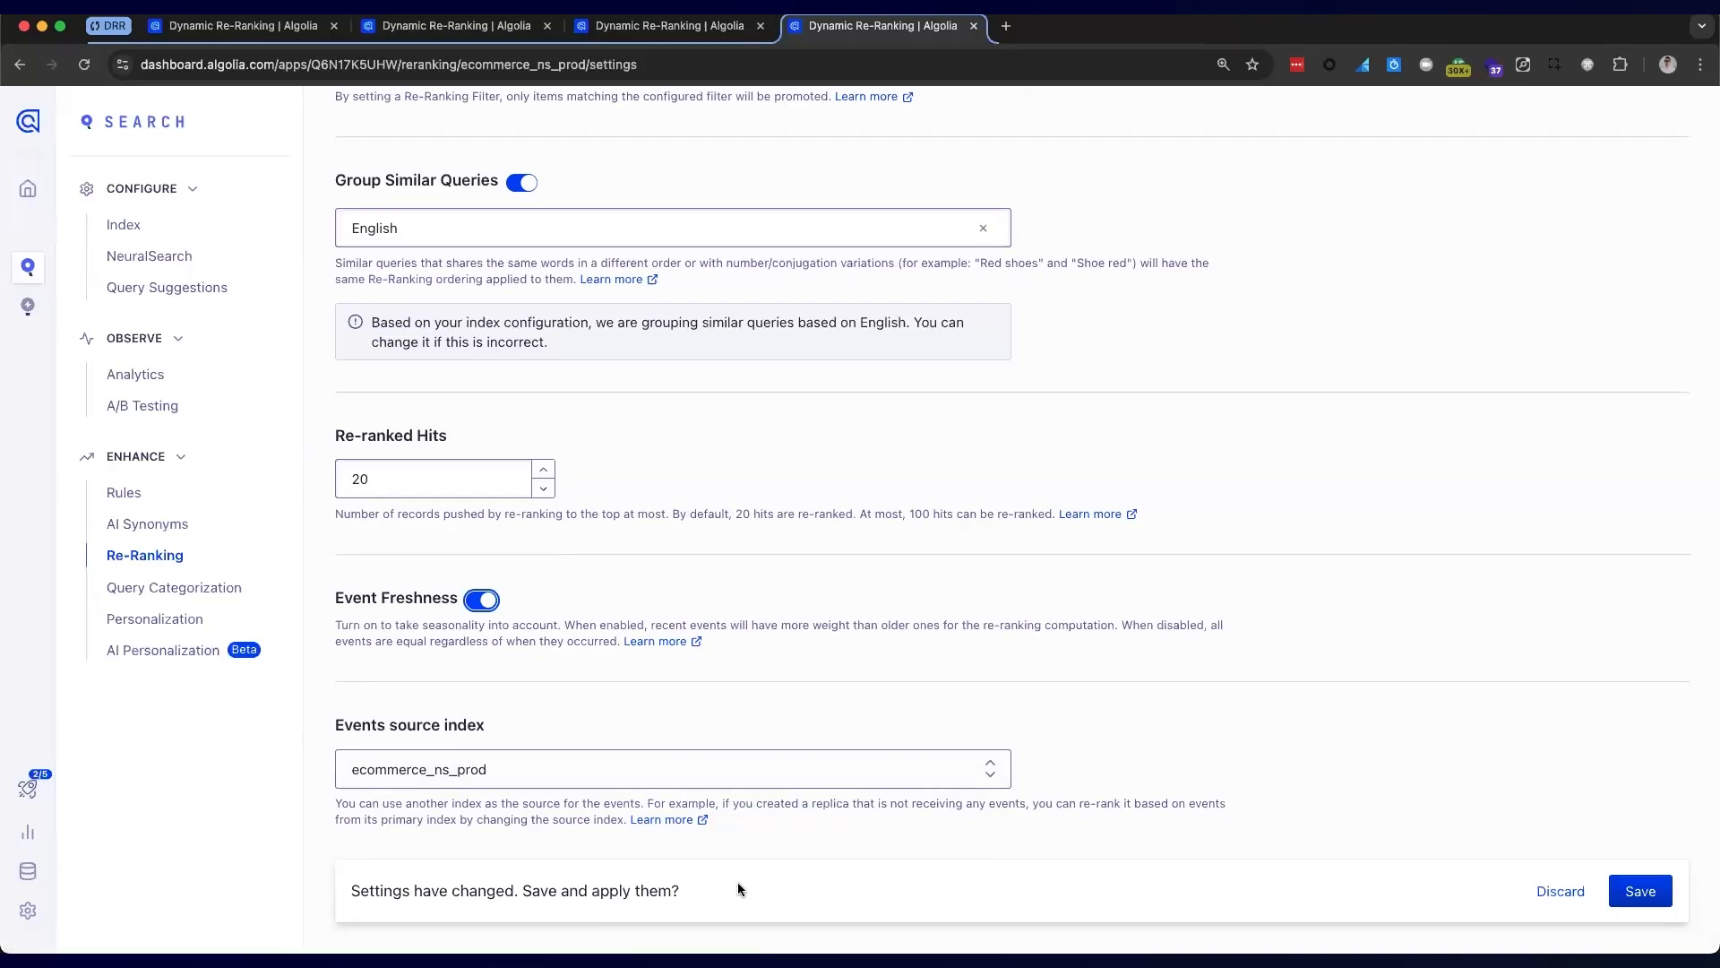
scroll(802, 504, up, 7)
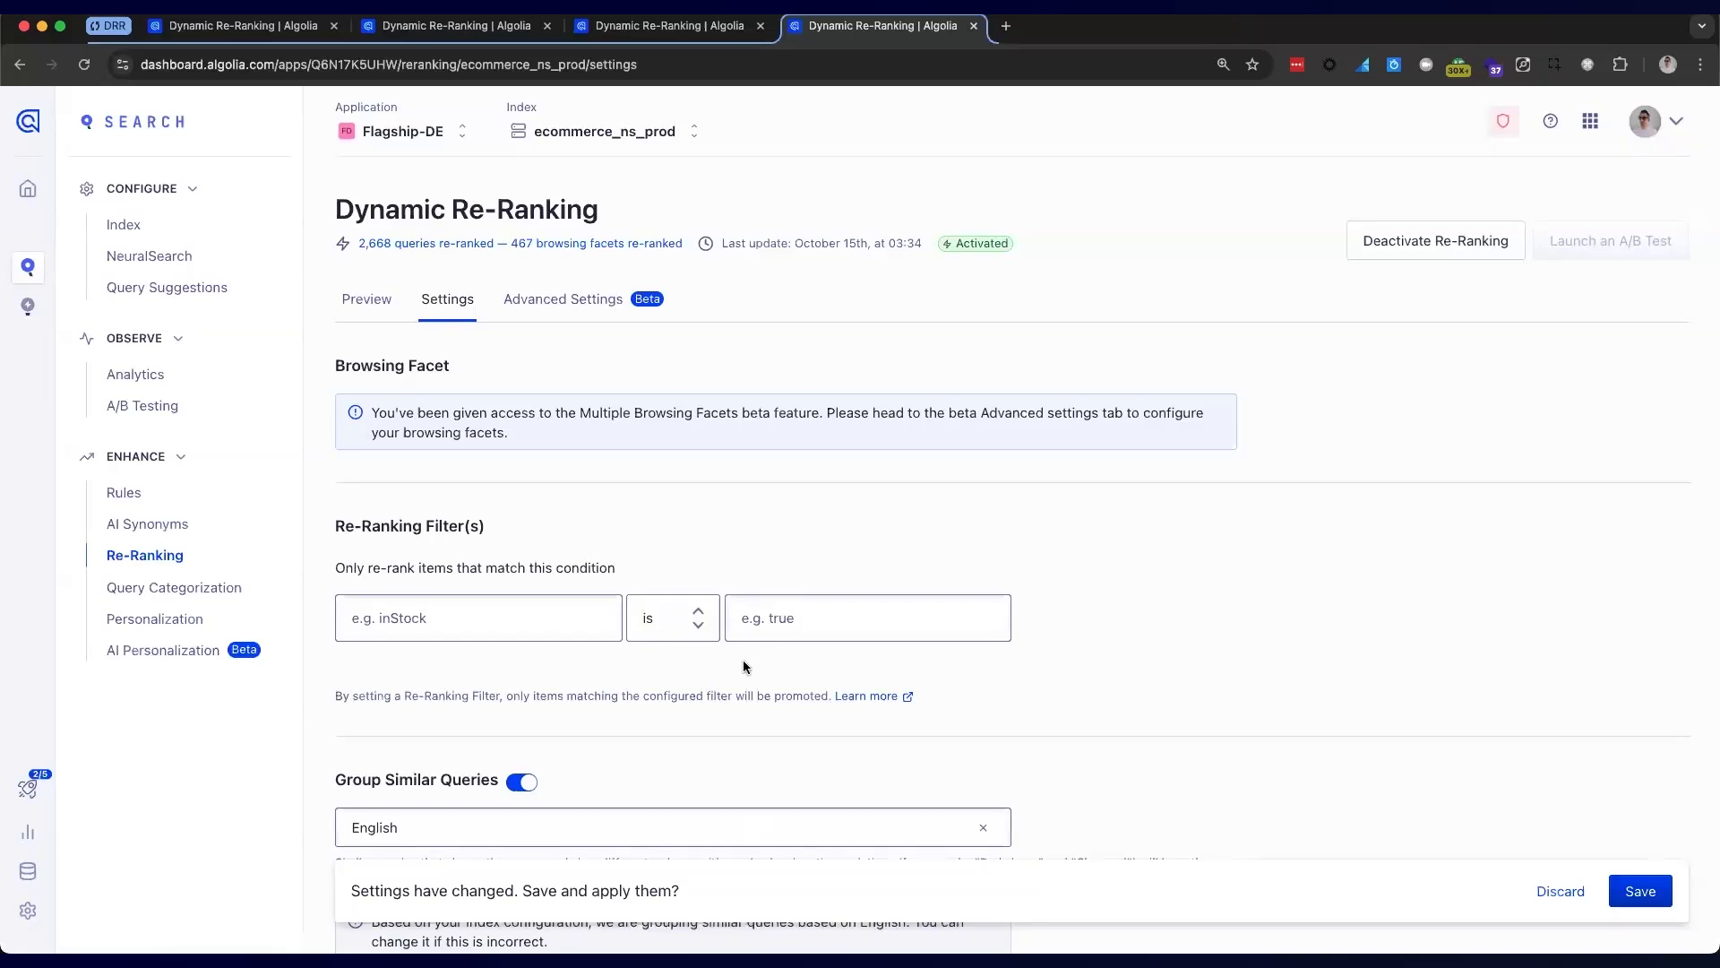
In Advanced Settings, start adding a browsing facet beside categoryPageId
click(612, 297)
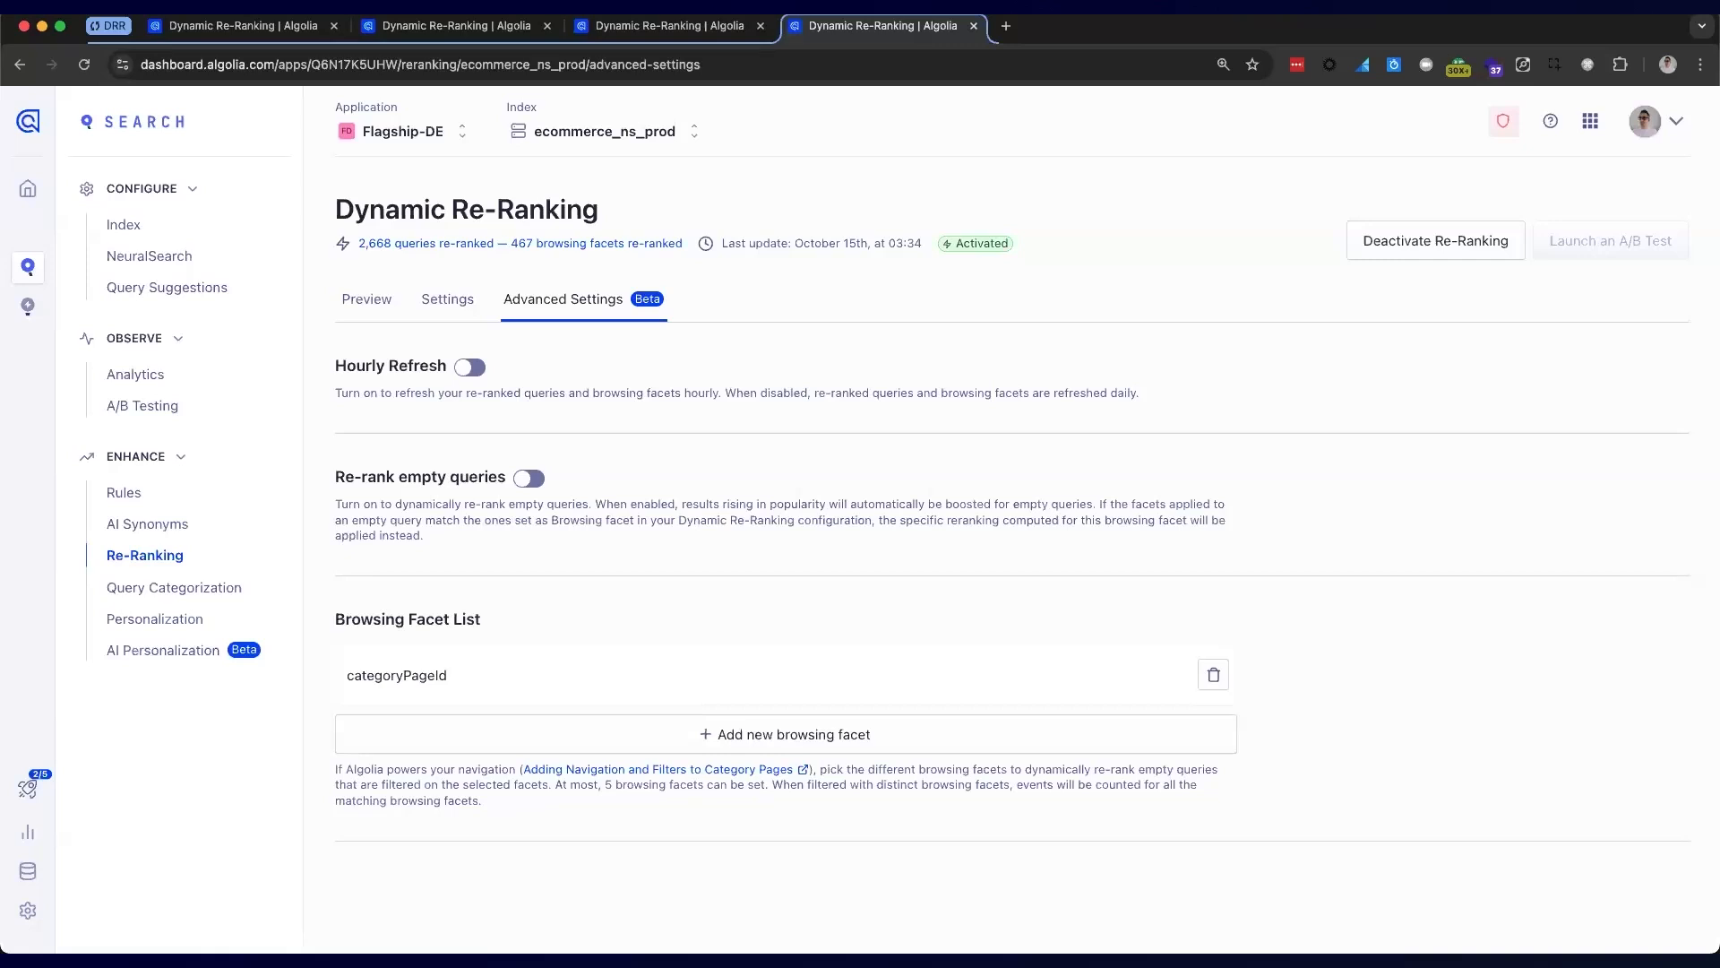
click(780, 730)
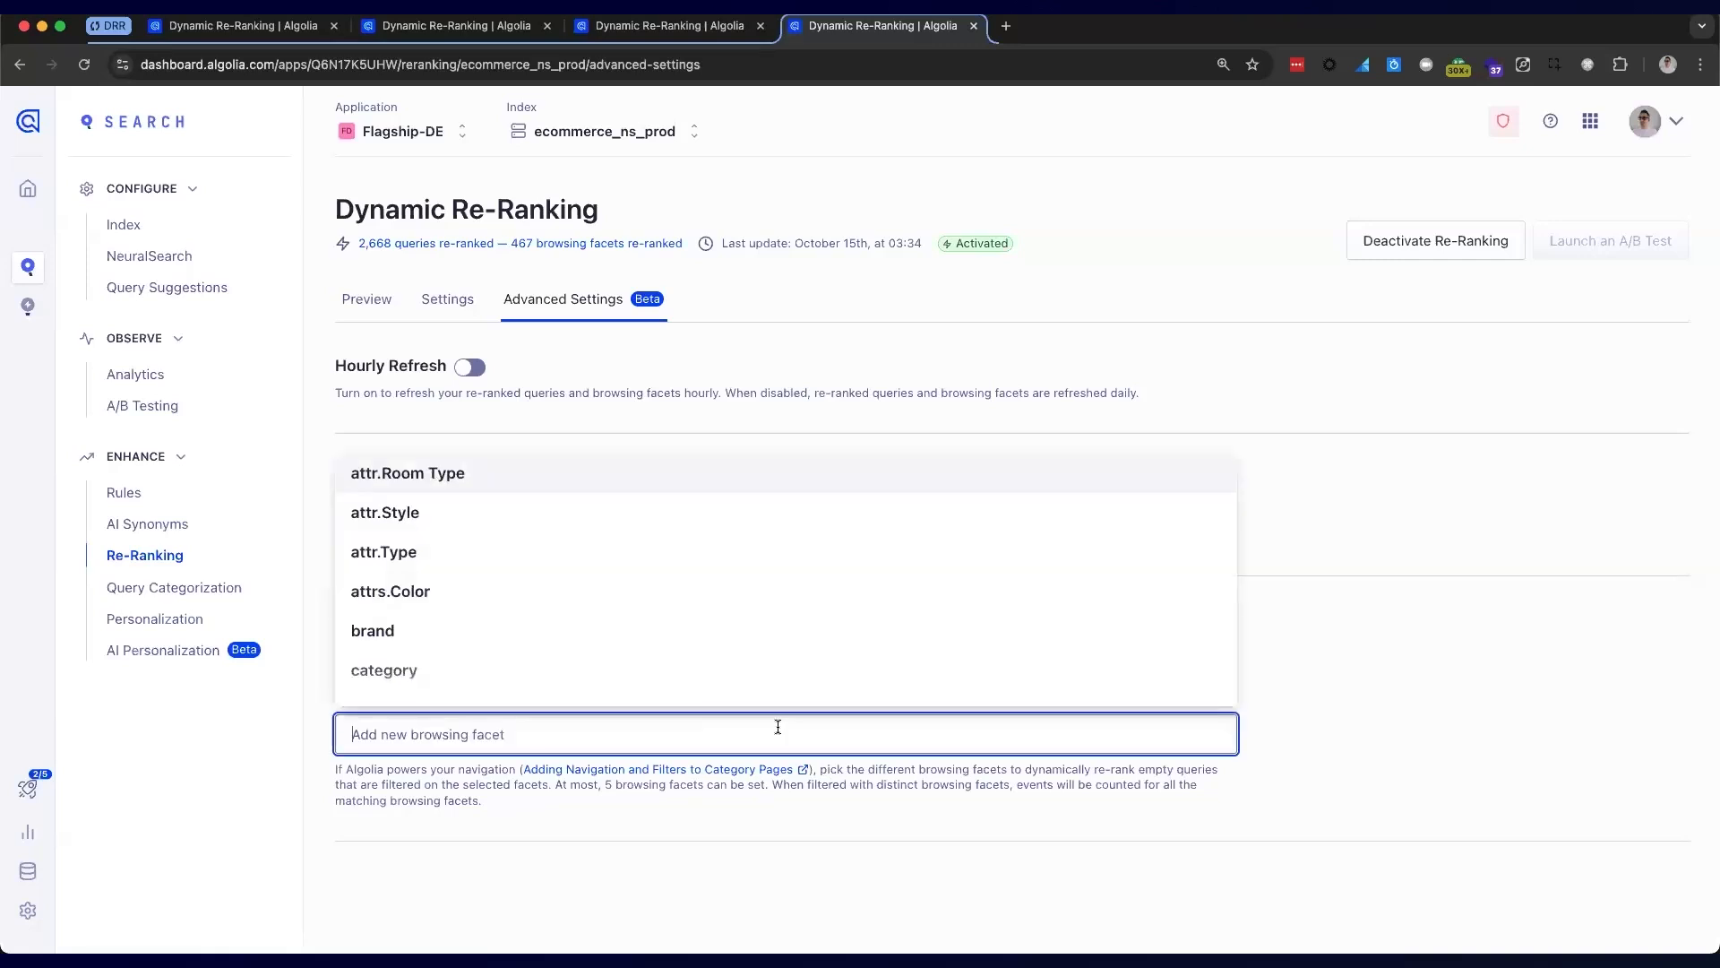